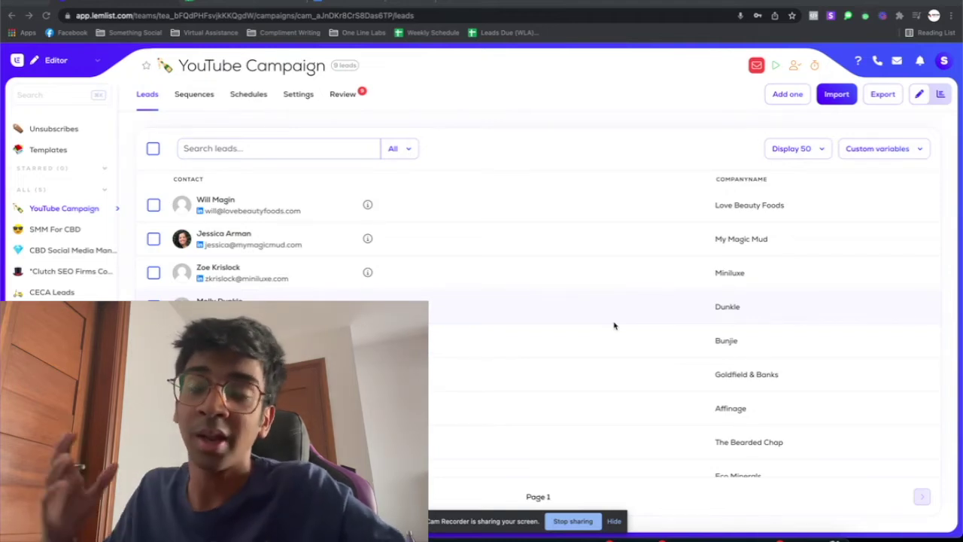
# - Check the first lead's email in cell H2 of Example Leads (YouTube), then return to lemlist
pyautogui.scroll(-1, 216, 288)
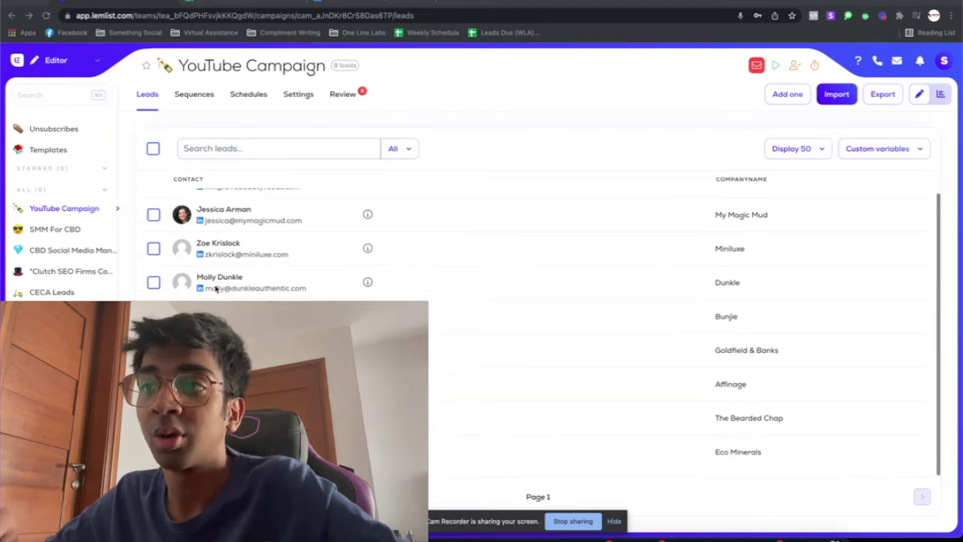
pyautogui.scroll(1, 216, 289)
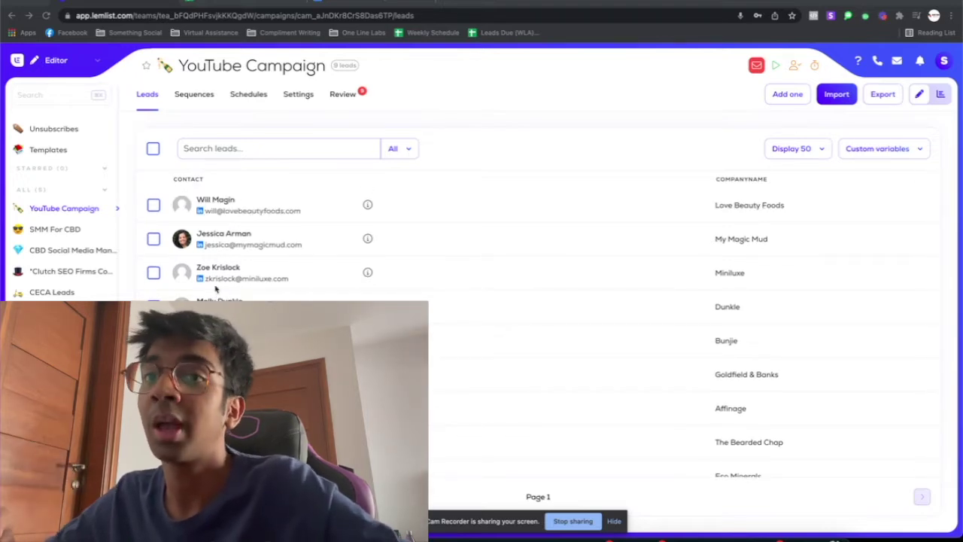
pyautogui.click(233, 1)
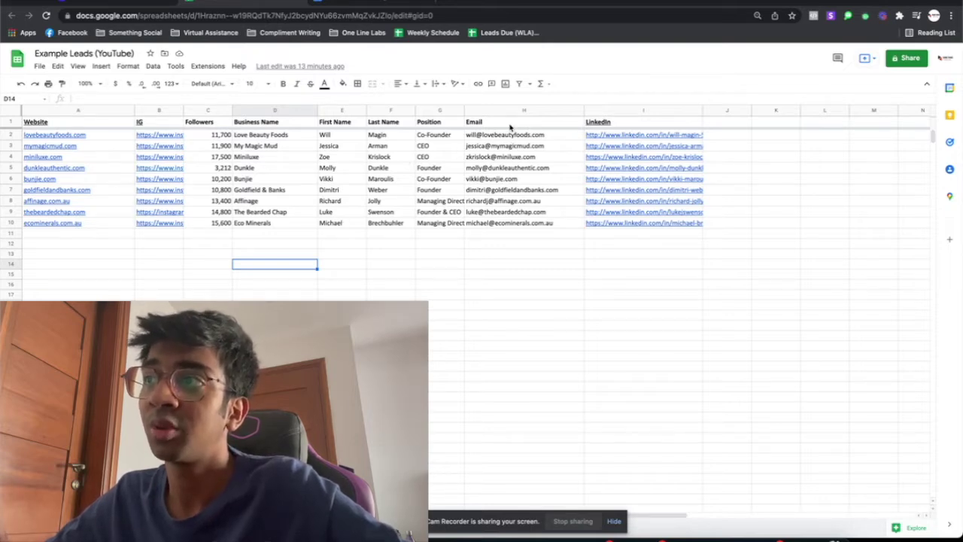
pyautogui.moveTo(510, 228)
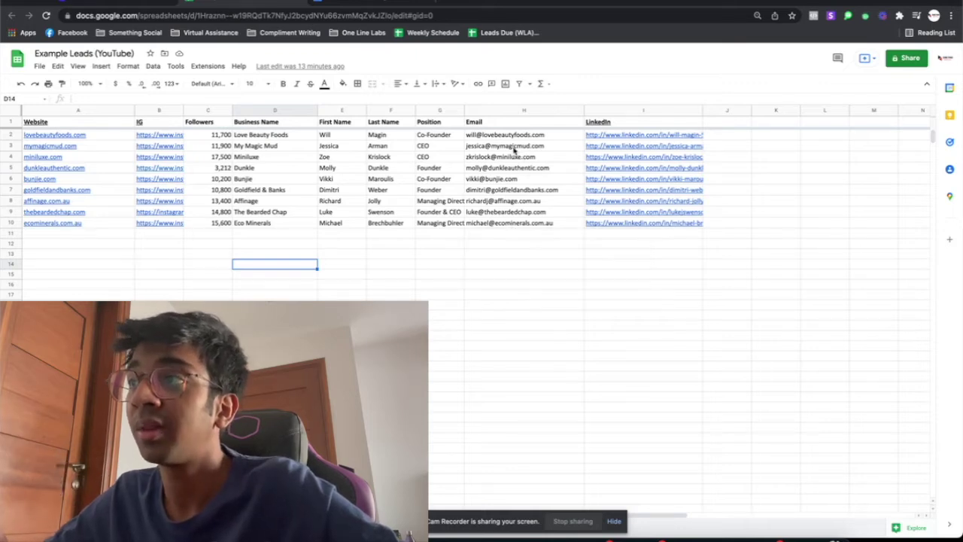
pyautogui.click(509, 138)
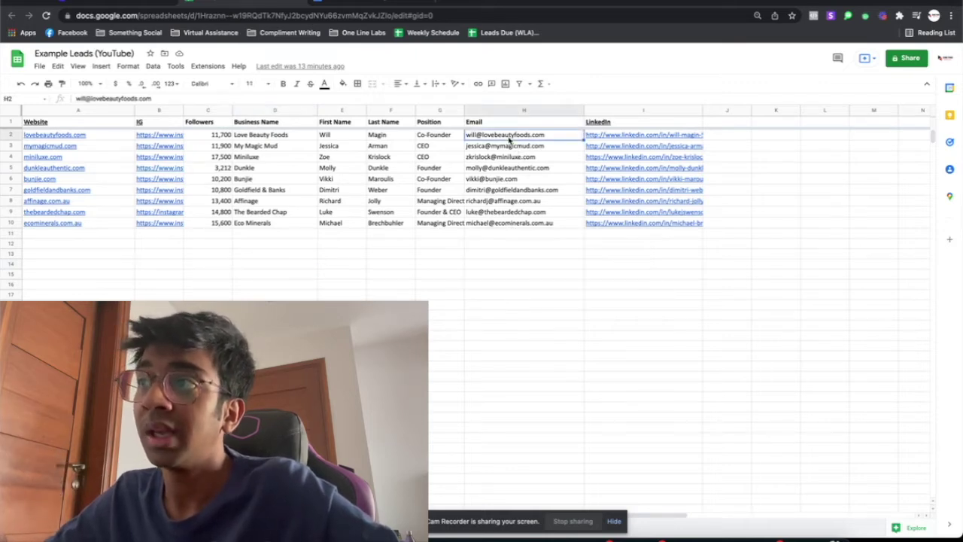
pyautogui.click(118, 4)
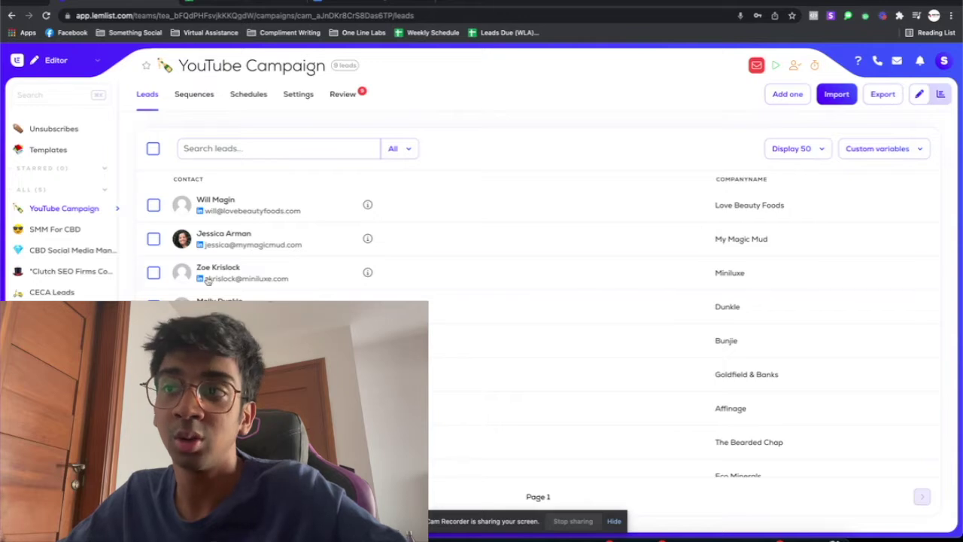
# - Make Step 1 a blank email and paste the Google Doc outreach script into its body
pyautogui.click(197, 97)
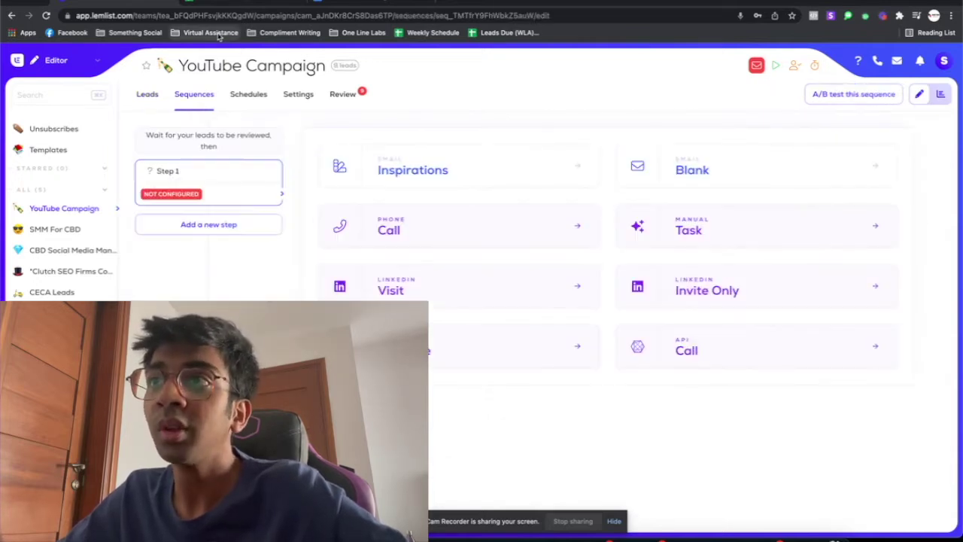
pyautogui.click(685, 180)
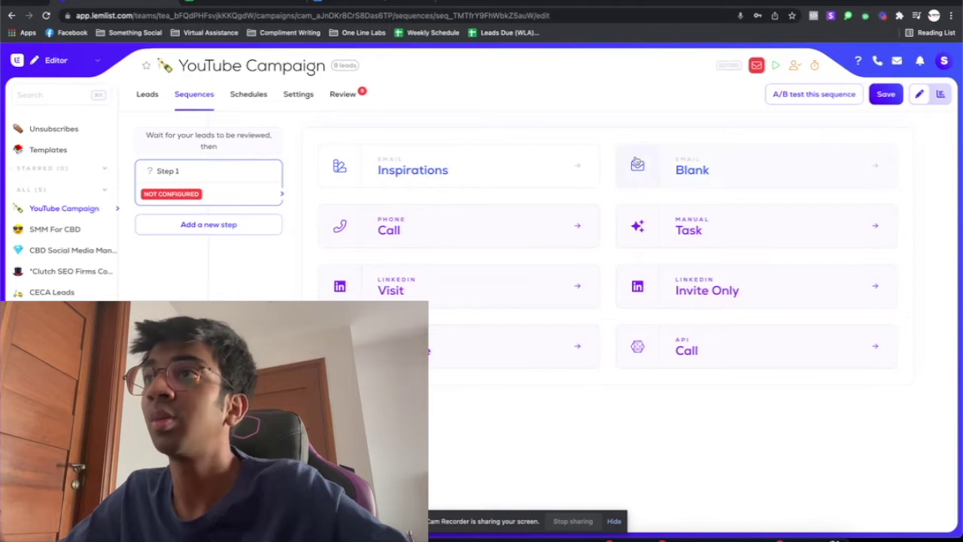
pyautogui.click(333, 4)
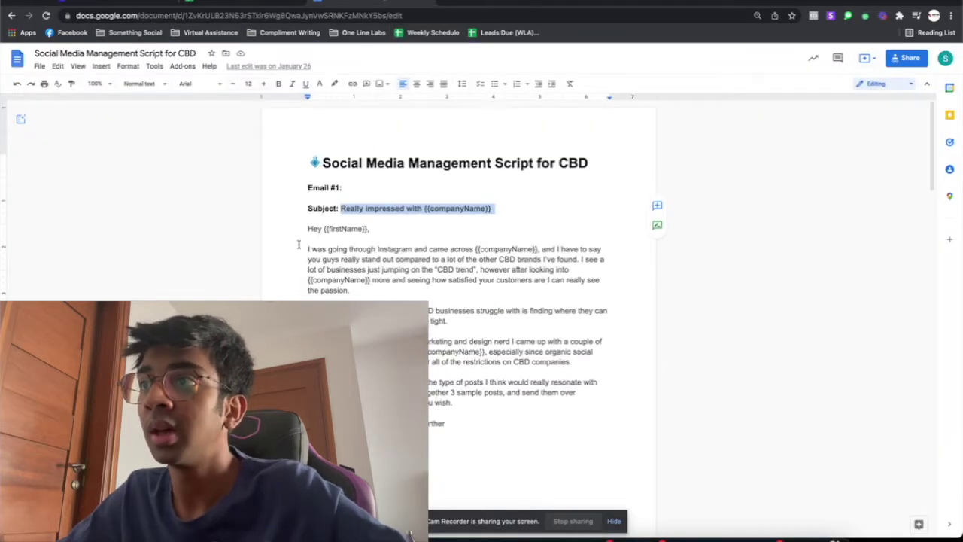
pyautogui.moveTo(303, 228); pyautogui.dragTo(339, 425)
pyautogui.press('super+c')
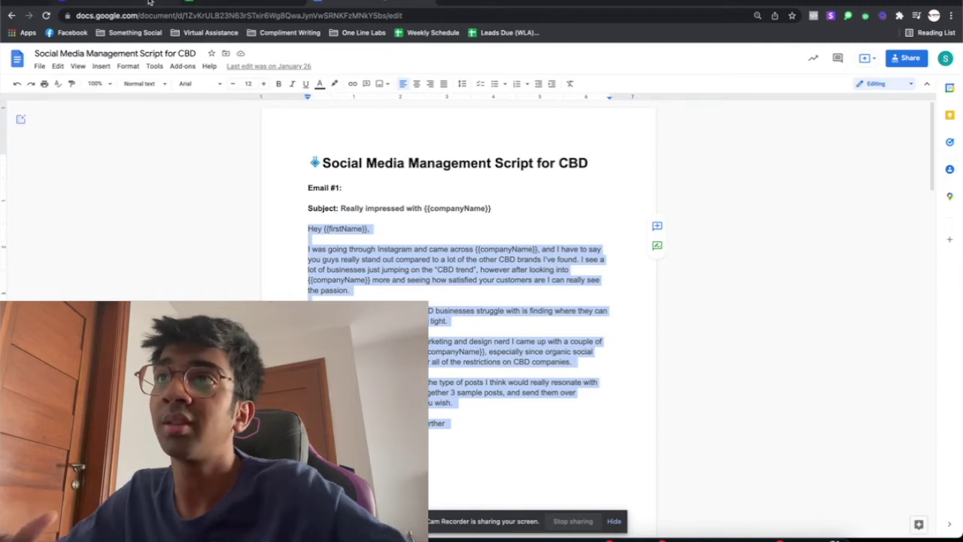
pyautogui.click(149, 3)
pyautogui.click(381, 215)
pyautogui.press('super+v')
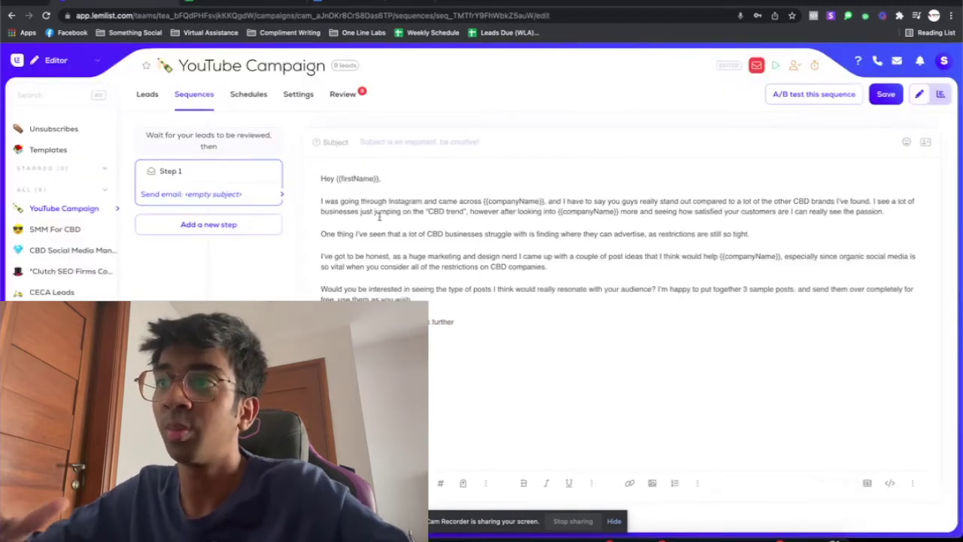
# - Add a blank email as Step 2, one day after Step 1, and show its insert options
pyautogui.click(223, 228)
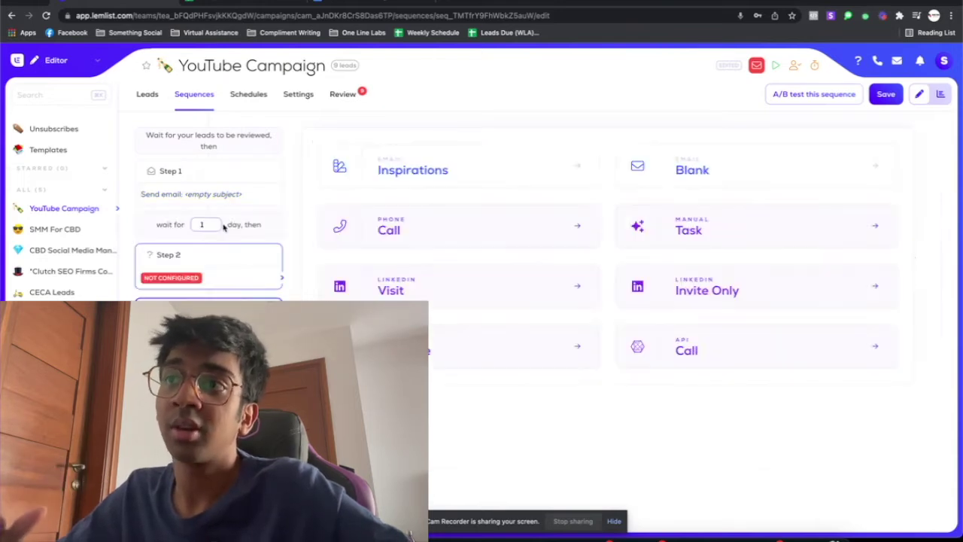
pyautogui.click(747, 170)
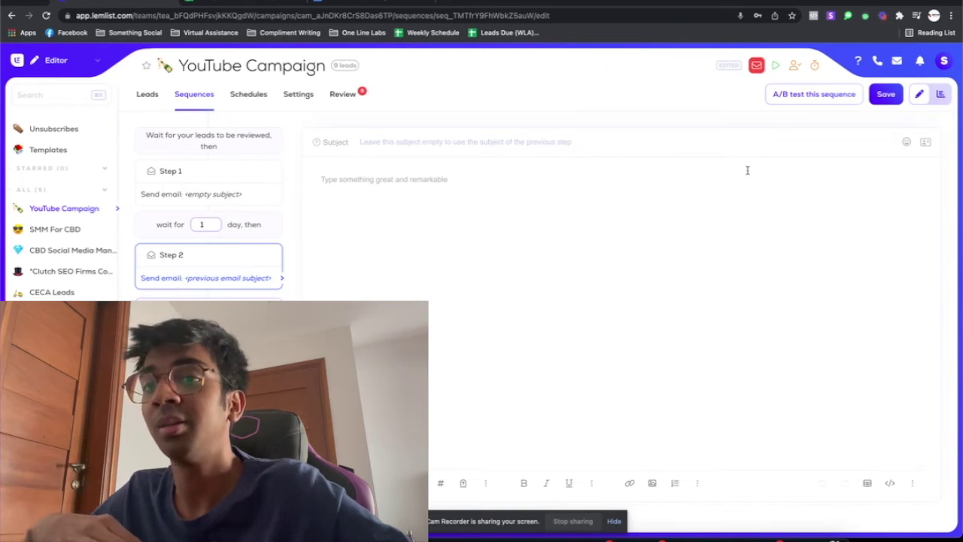
pyautogui.click(334, 185)
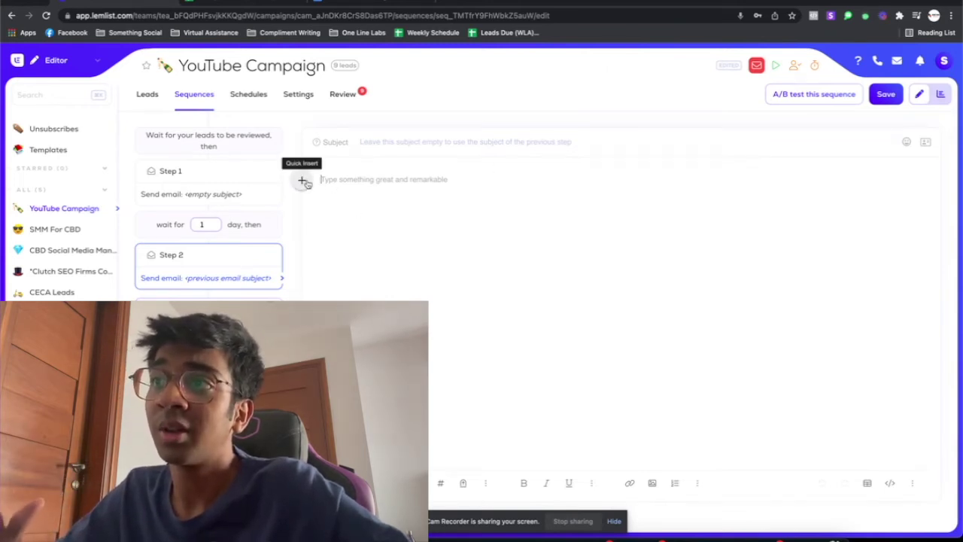
pyautogui.click(303, 181)
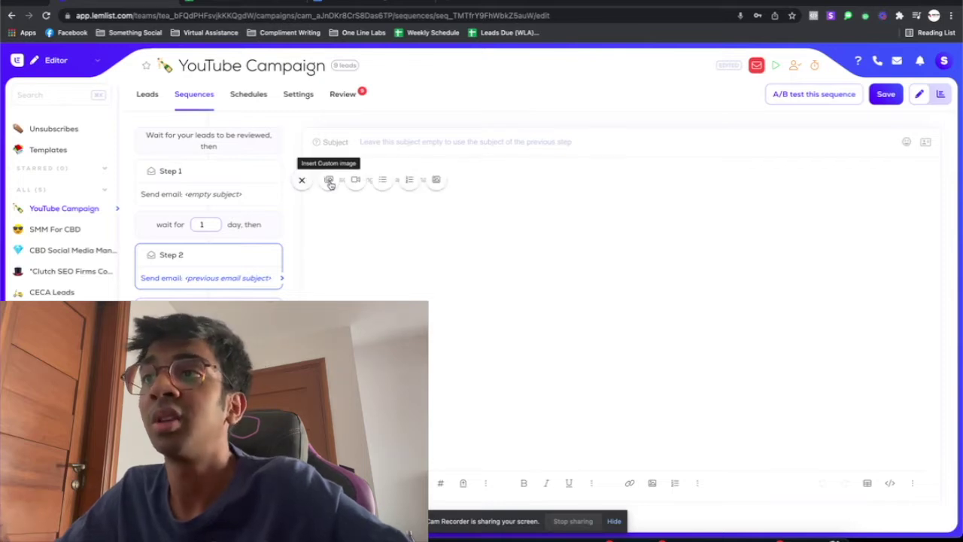
# - Browse the image templates and insert the 'THIS ONE IS FOR YOU {{FIRSTNAME}}' meme into Step 2
pyautogui.click(329, 183)
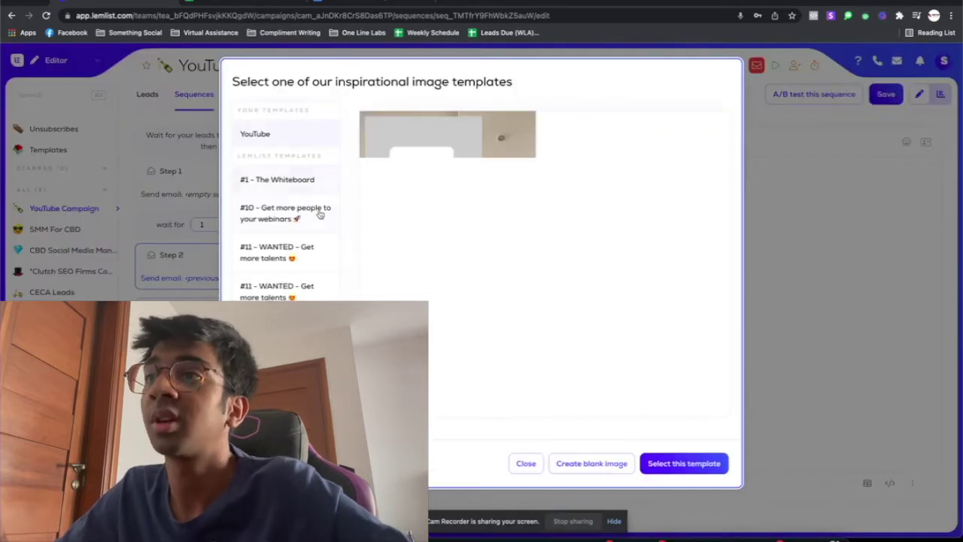
pyautogui.click(306, 215)
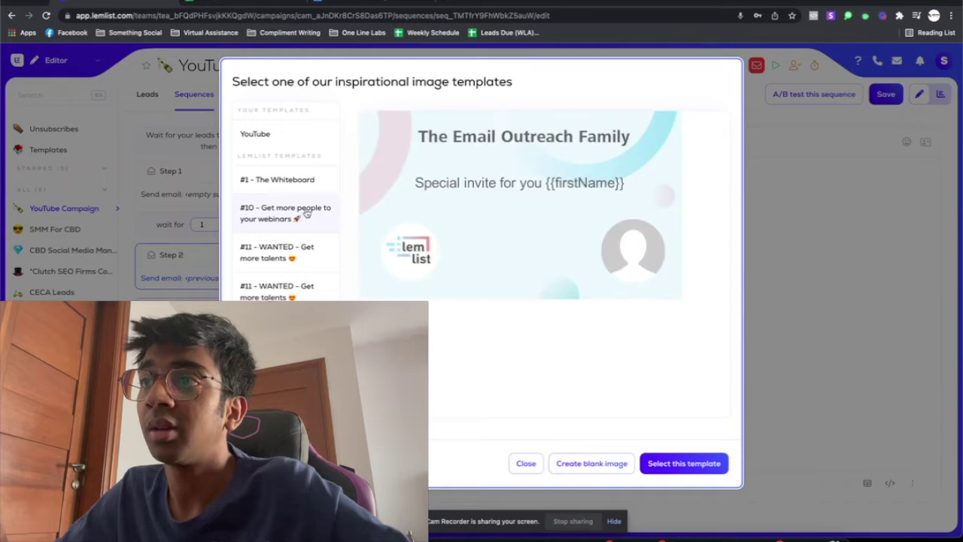
pyautogui.scroll(-3, 296, 262)
pyautogui.scroll(-3, 294, 256)
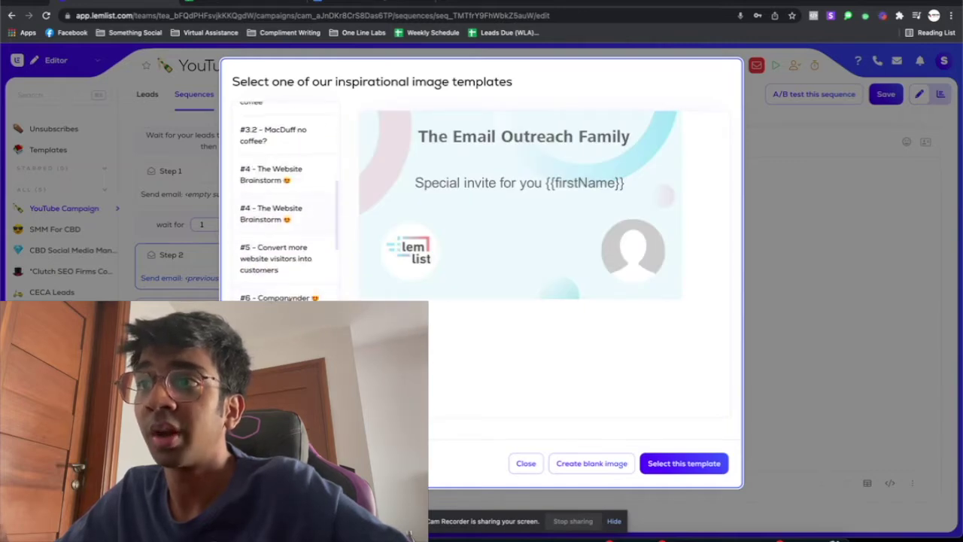
pyautogui.click(292, 271)
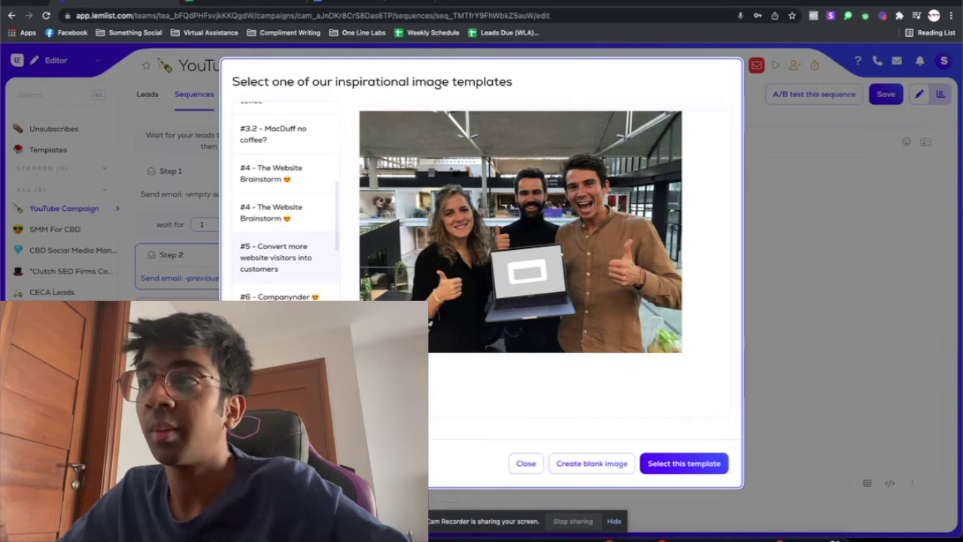
pyautogui.scroll(-3, 288, 201)
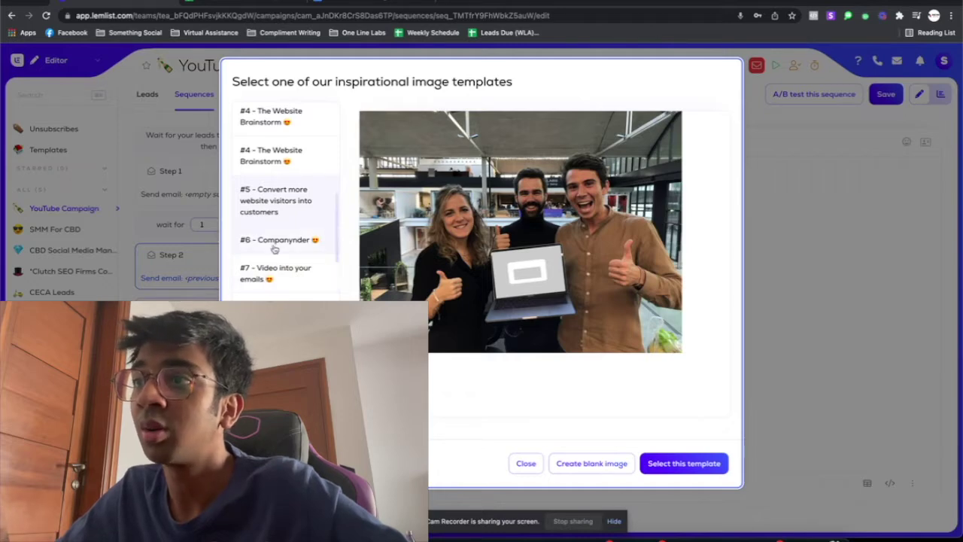
pyautogui.click(275, 248)
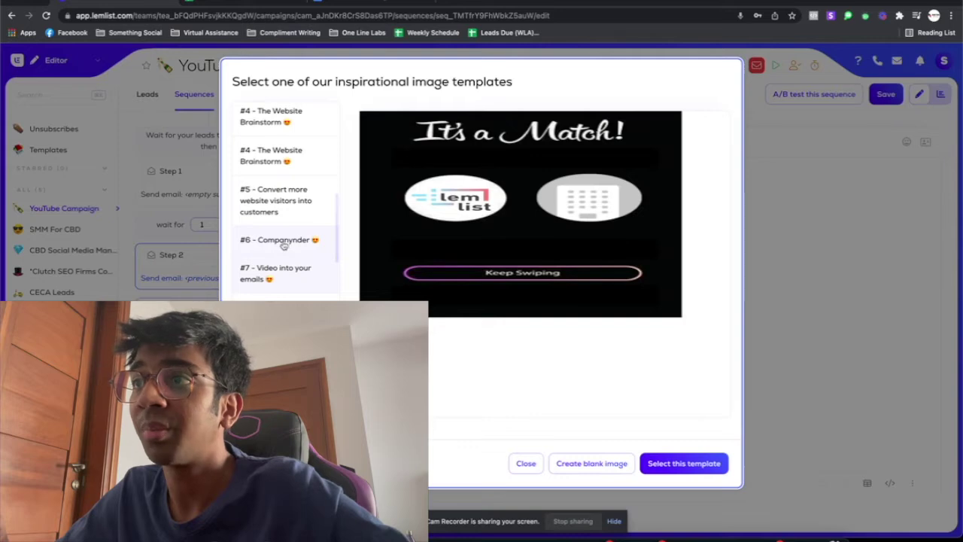
pyautogui.click(302, 279)
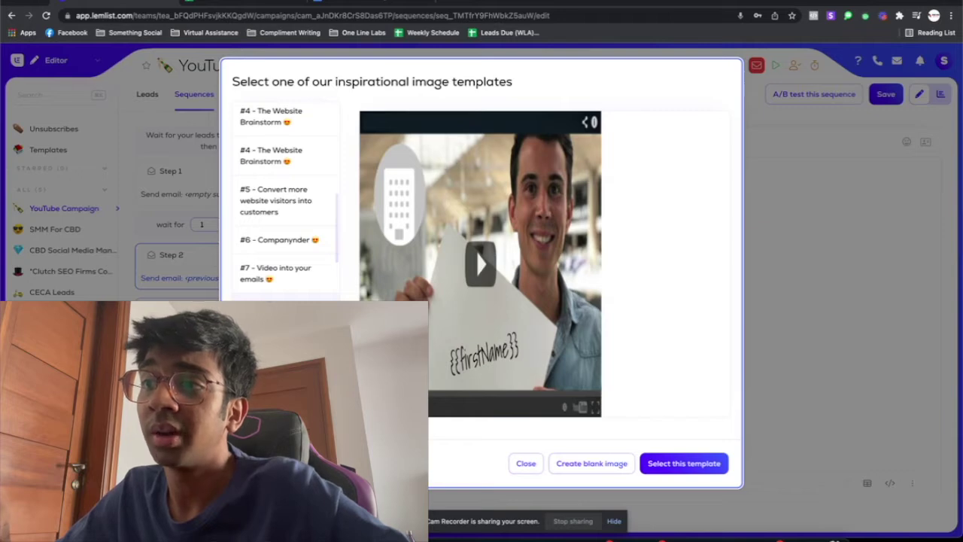
pyautogui.click(293, 155)
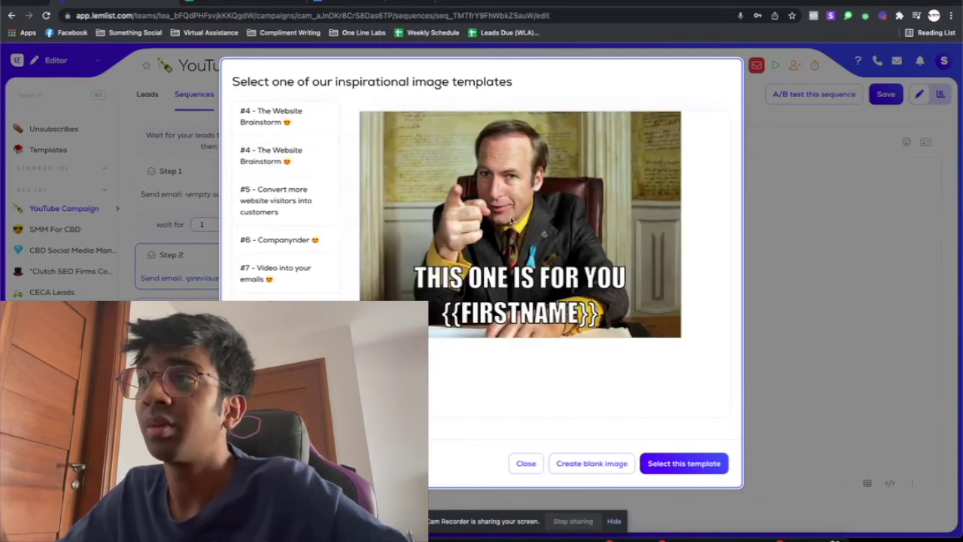
pyautogui.click(662, 465)
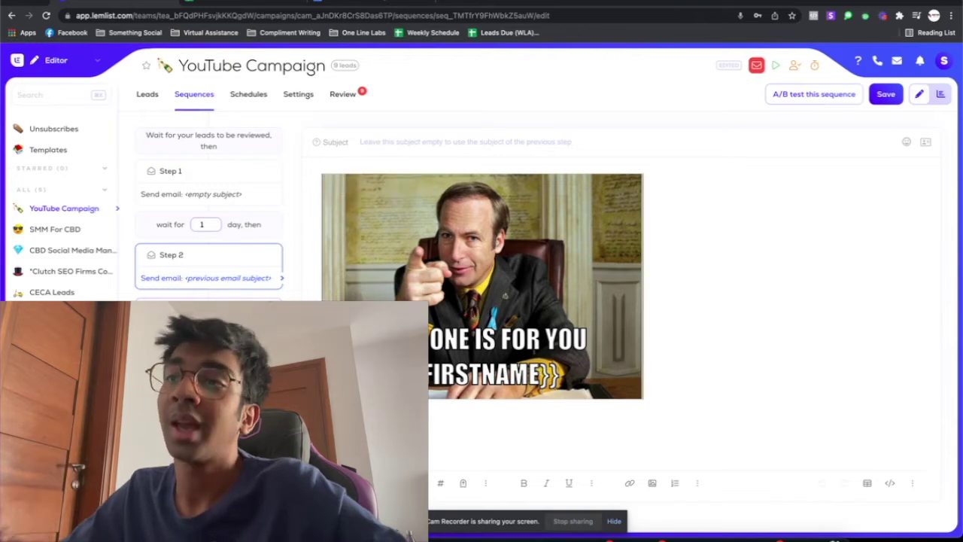
# - Add a third blank email step and start a new blank personalized image for its body
pyautogui.click(209, 316)
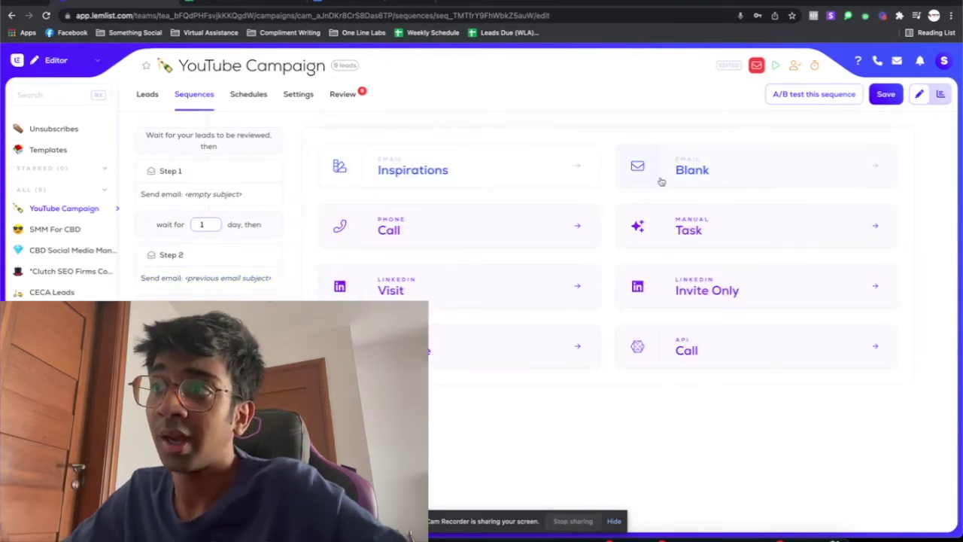
pyautogui.click(750, 176)
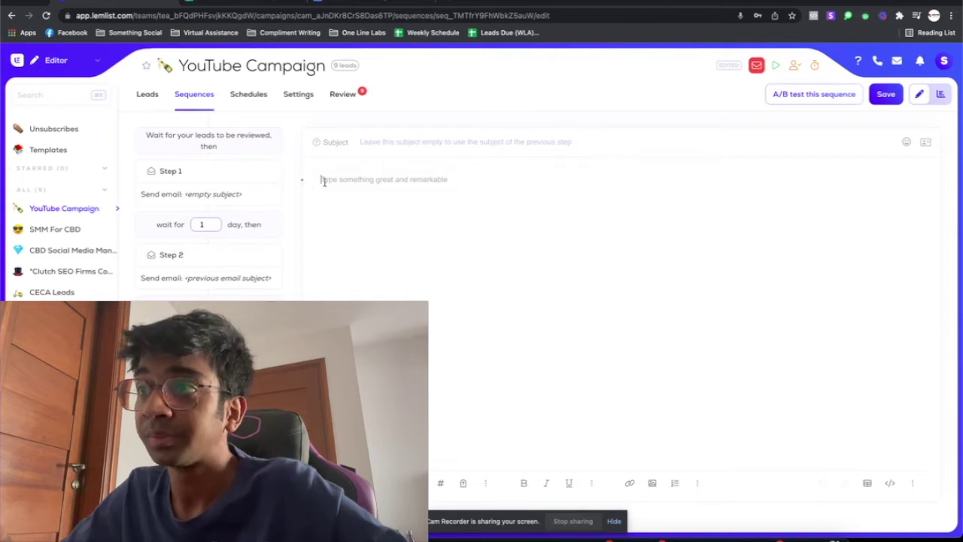
pyautogui.click(302, 182)
pyautogui.click(328, 189)
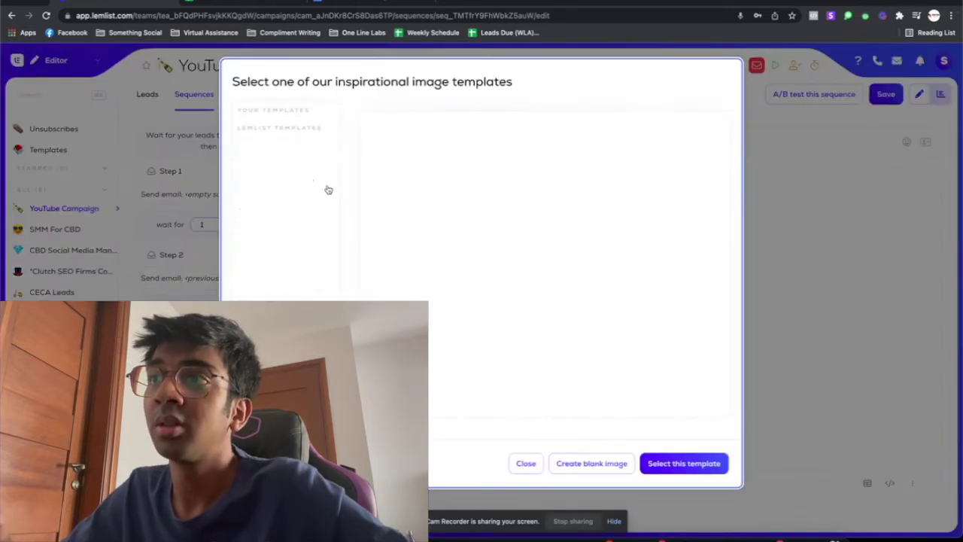
pyautogui.click(295, 142)
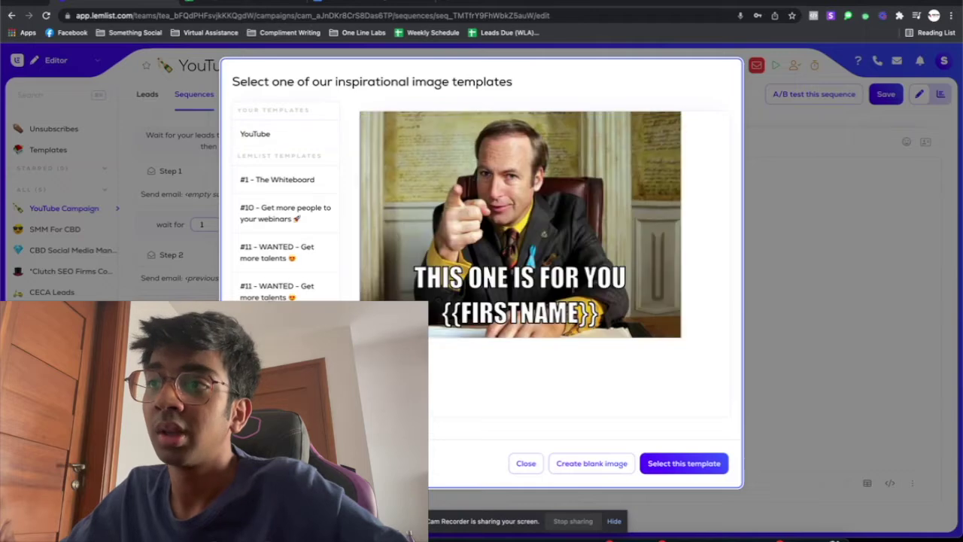
pyautogui.click(592, 463)
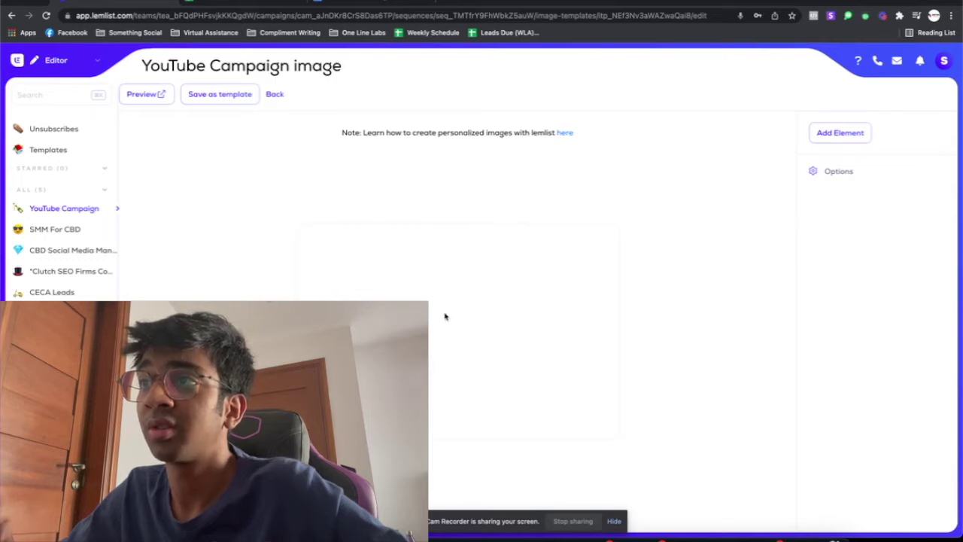
# - Upload the selfie photo as the image background and add a lead Website screenshot element
pyautogui.click(834, 138)
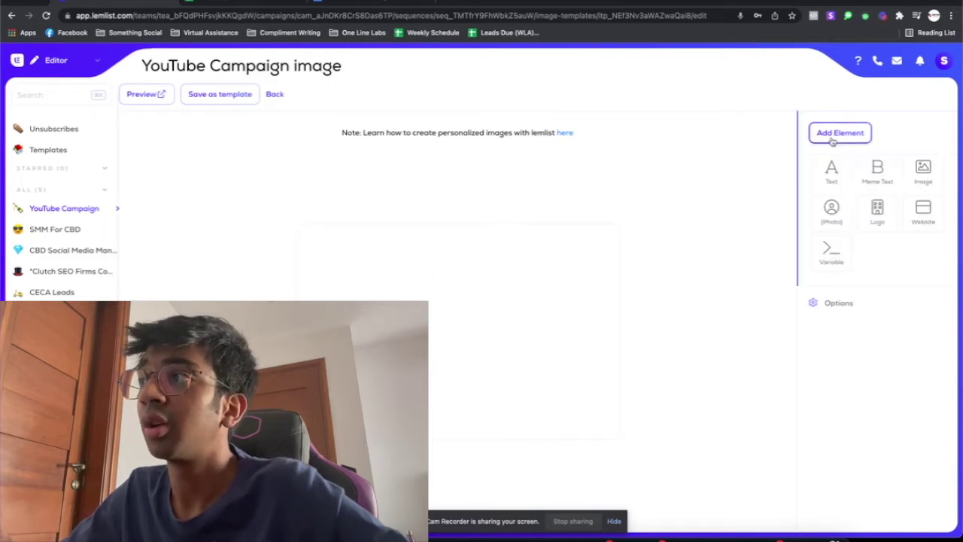
pyautogui.click(920, 170)
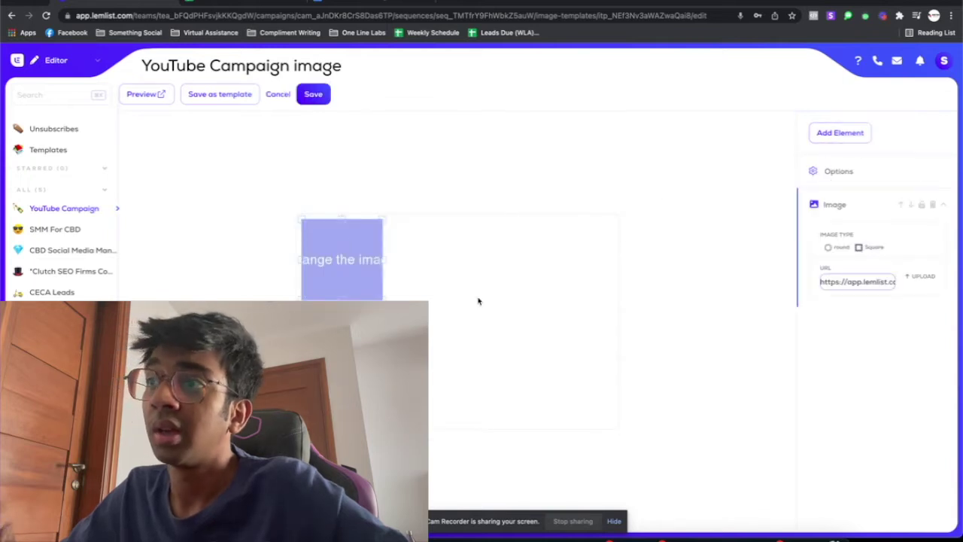
pyautogui.click(921, 276)
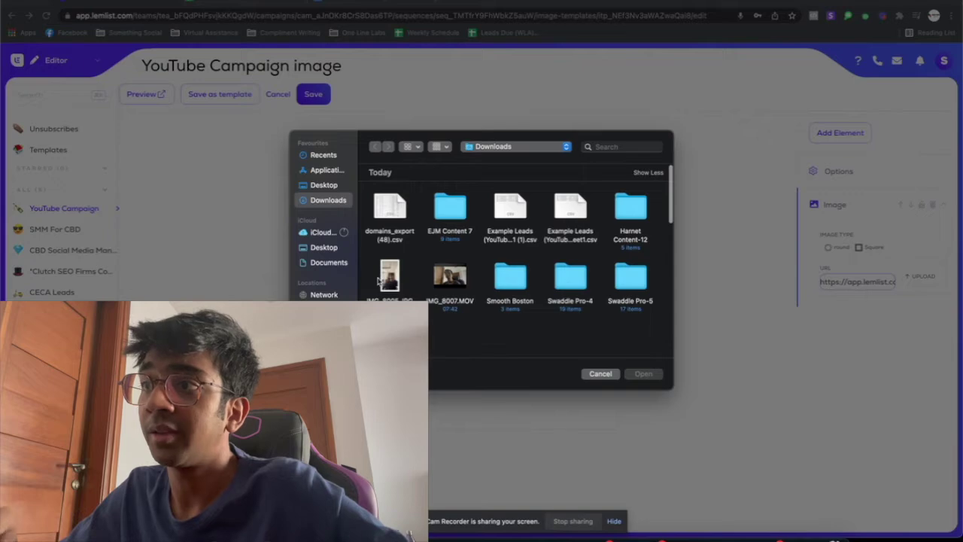
pyautogui.doubleClick(388, 277)
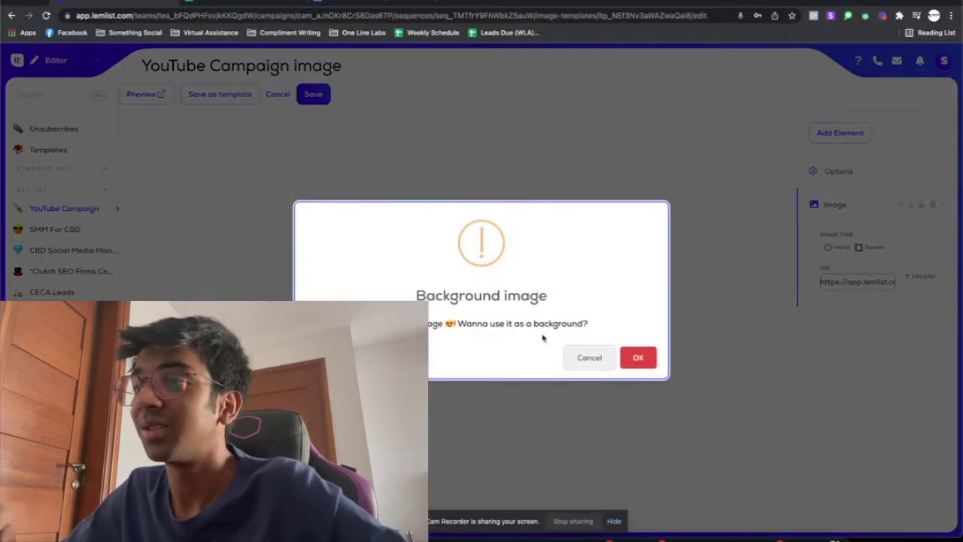
pyautogui.click(639, 359)
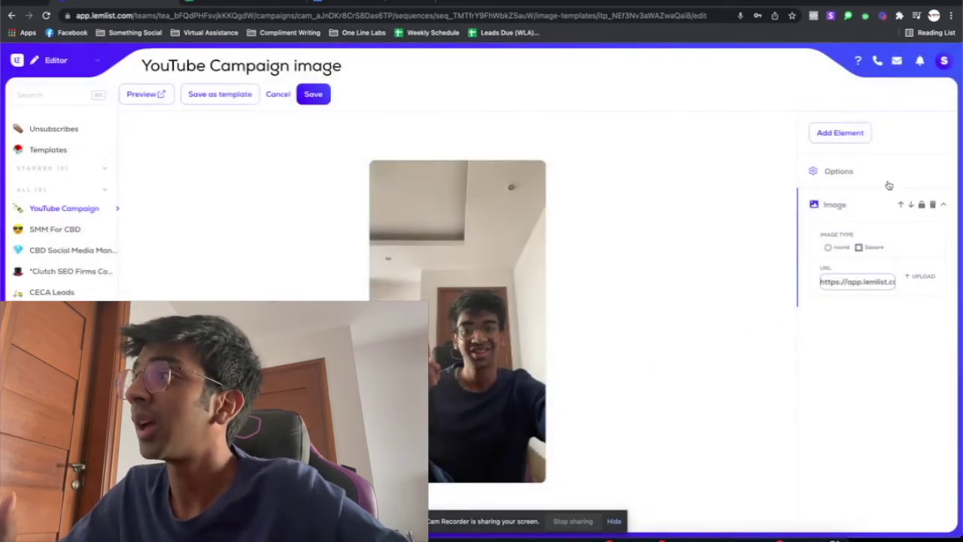
pyautogui.click(841, 137)
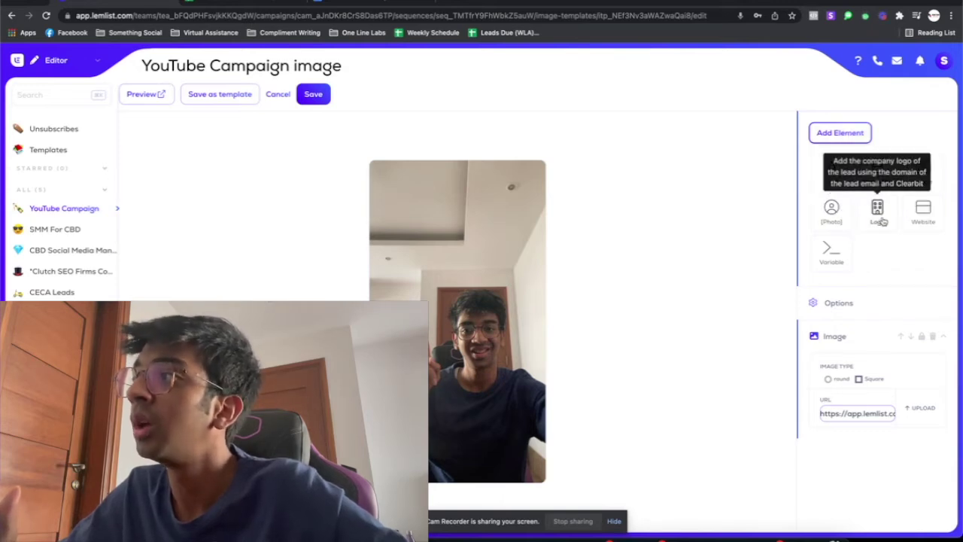
pyautogui.click(923, 220)
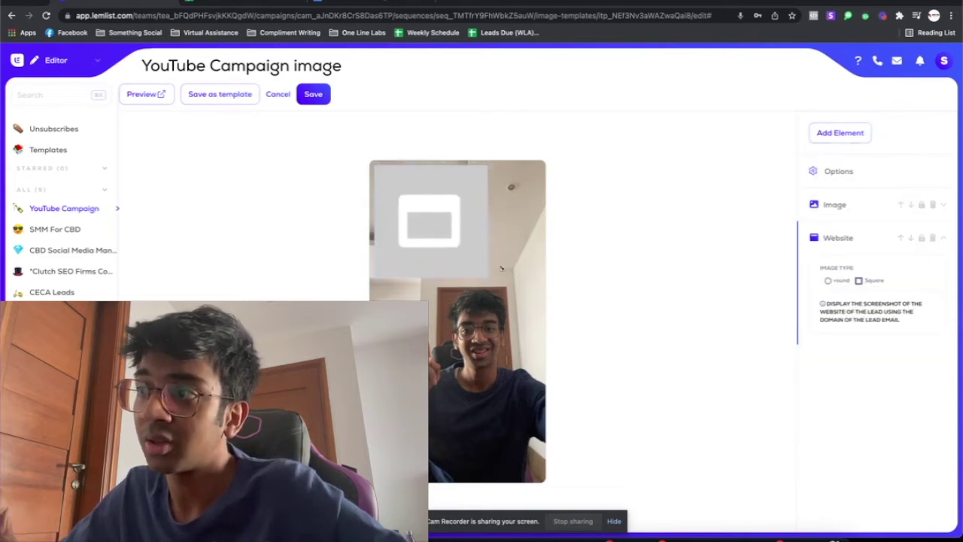
# - Move the website placeholder lower onto the photo, save the image, and store it as a template
pyautogui.moveTo(449, 245); pyautogui.dragTo(452, 260)
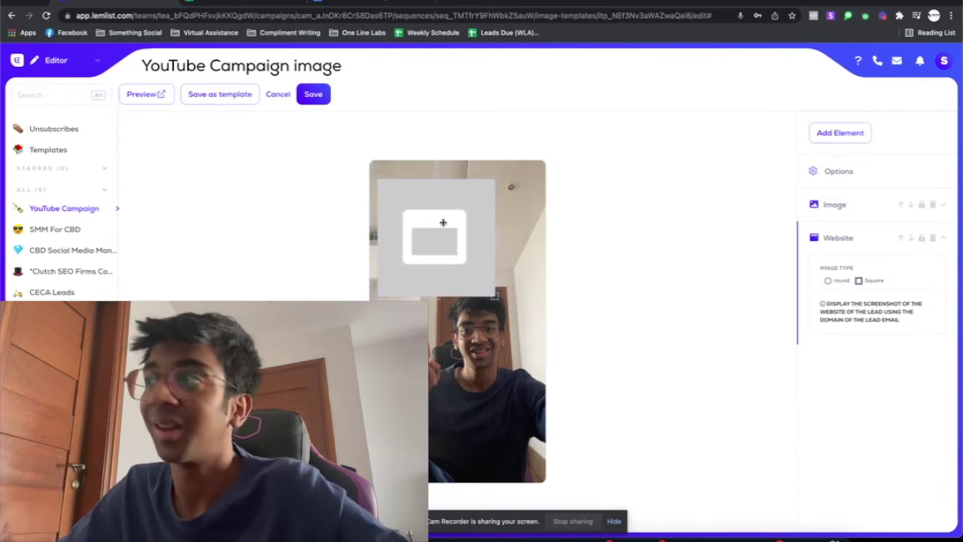
pyautogui.click(320, 98)
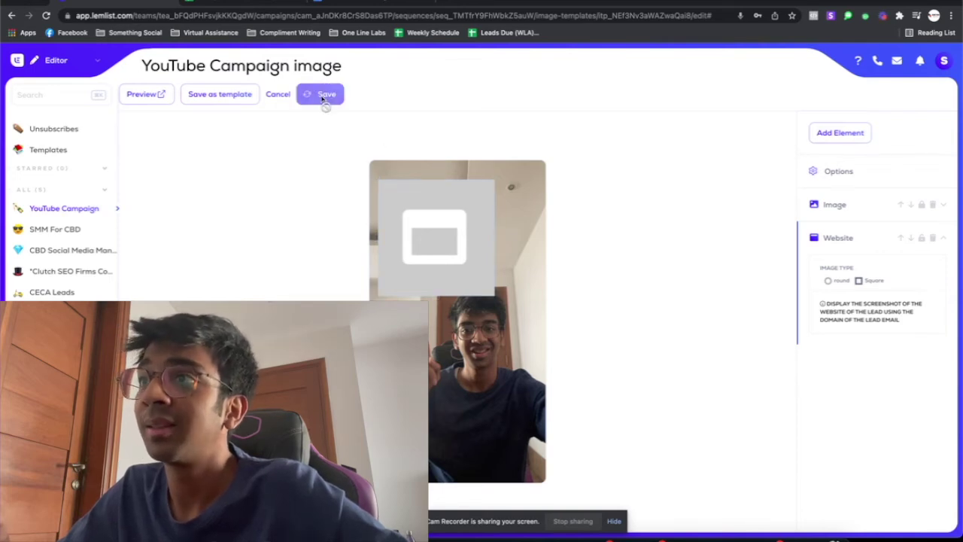
pyautogui.click(232, 93)
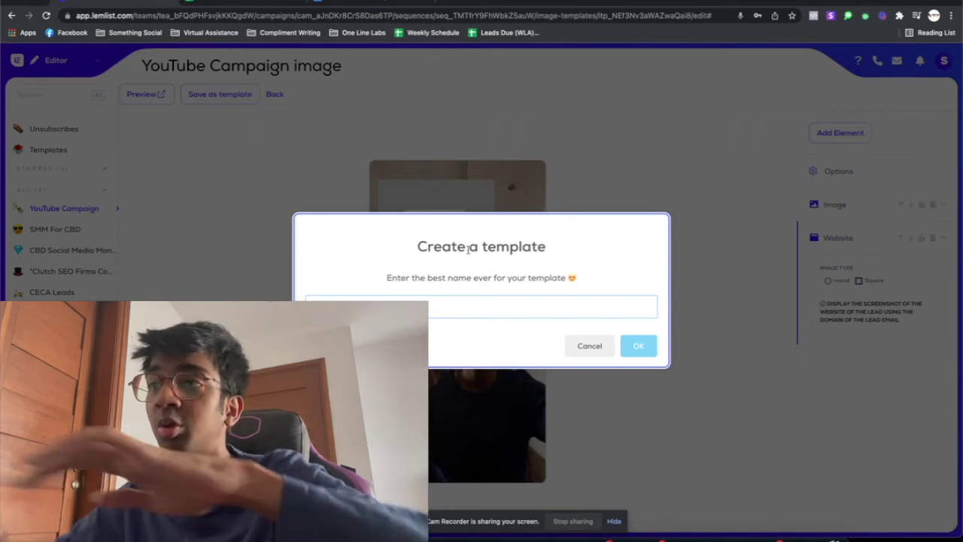
pyautogui.click(640, 345)
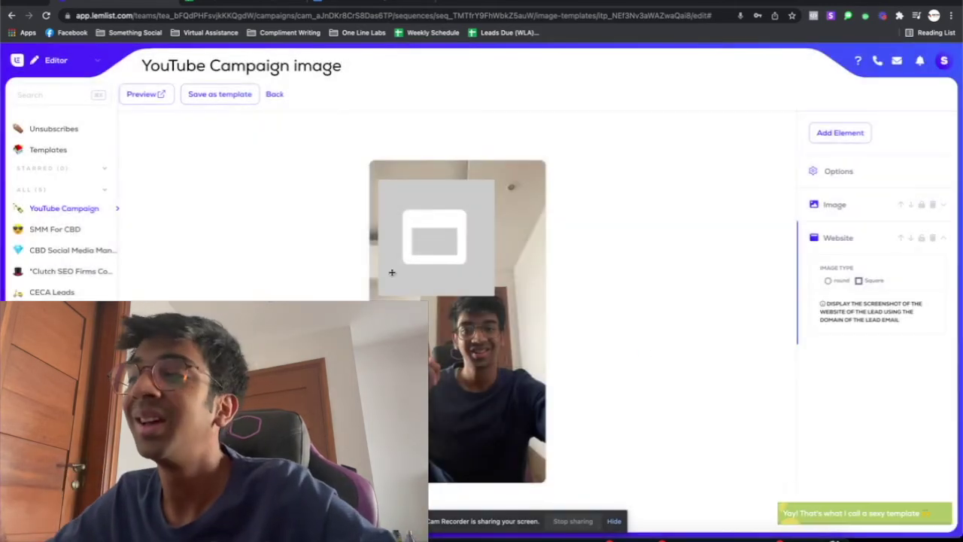
# - Insert the saved selfie YouTube image template into the new email's body
pyautogui.click(275, 97)
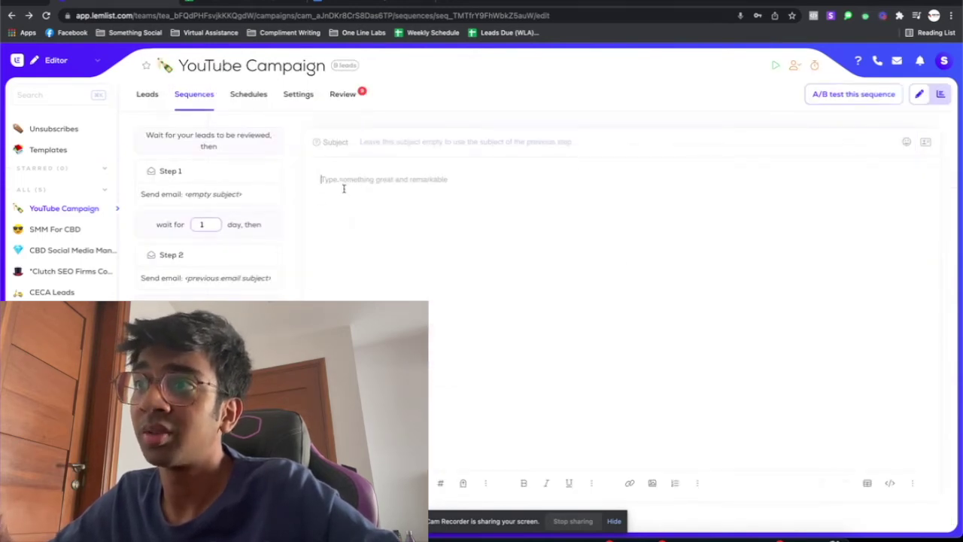
pyautogui.click(303, 183)
pyautogui.click(331, 190)
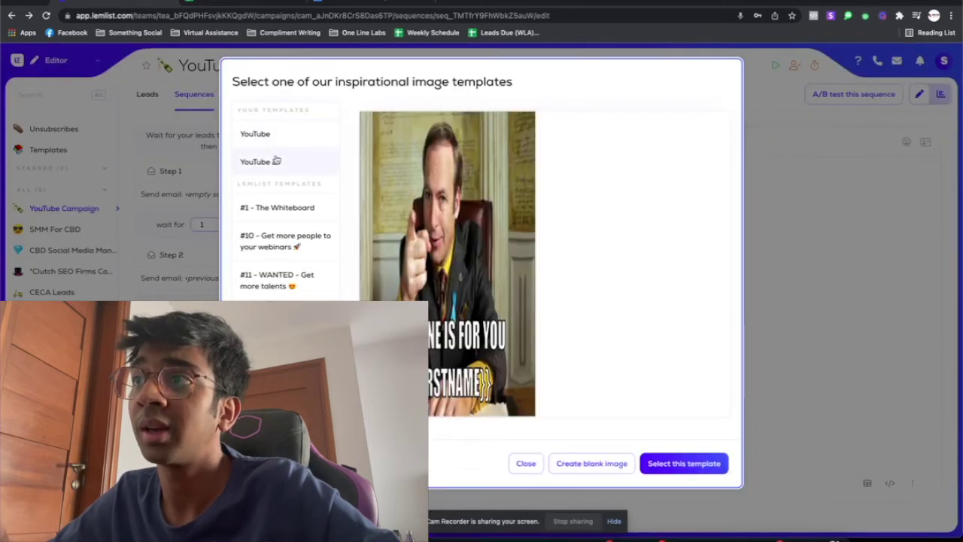
pyautogui.click(276, 161)
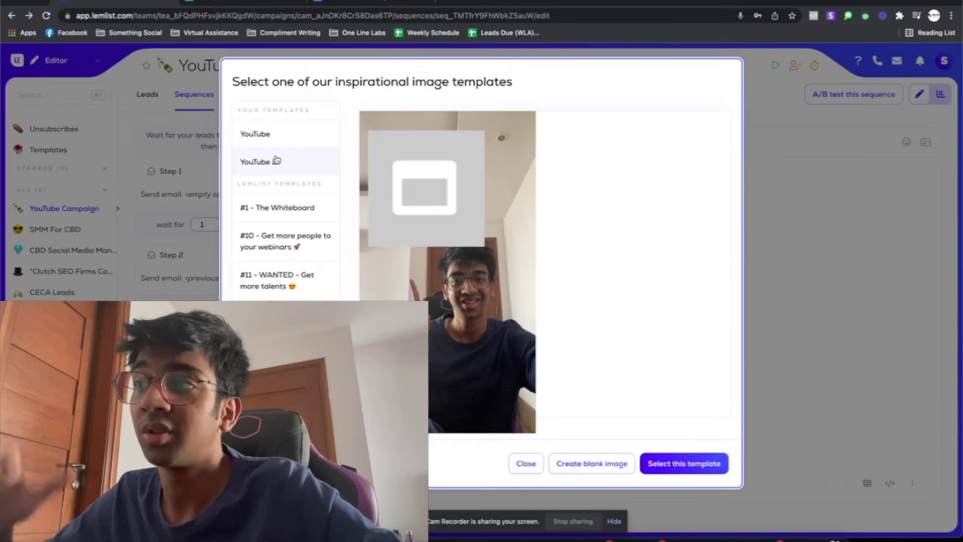
pyautogui.click(675, 462)
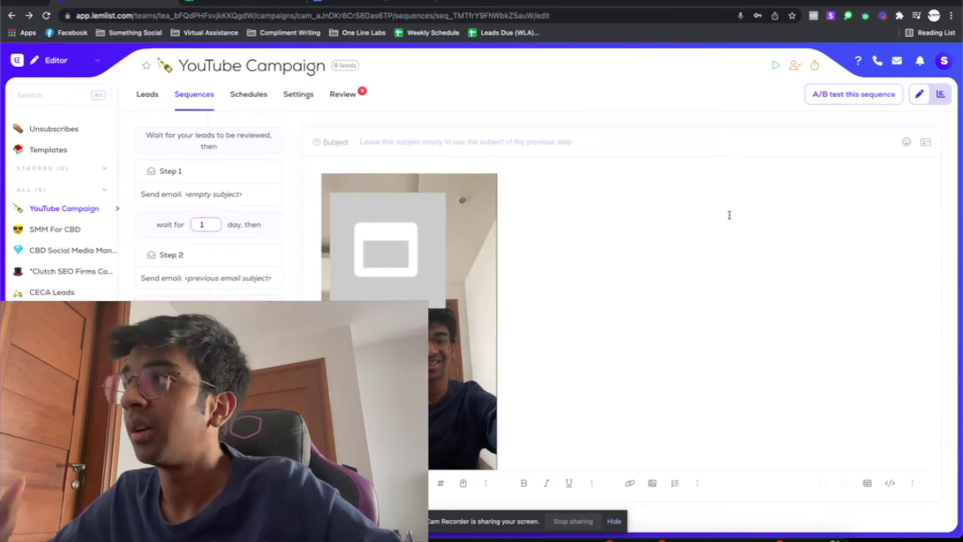
# - Go to the campaign's sending schedule, dismissing the unsaved changes warning
pyautogui.moveTo(368, 201)
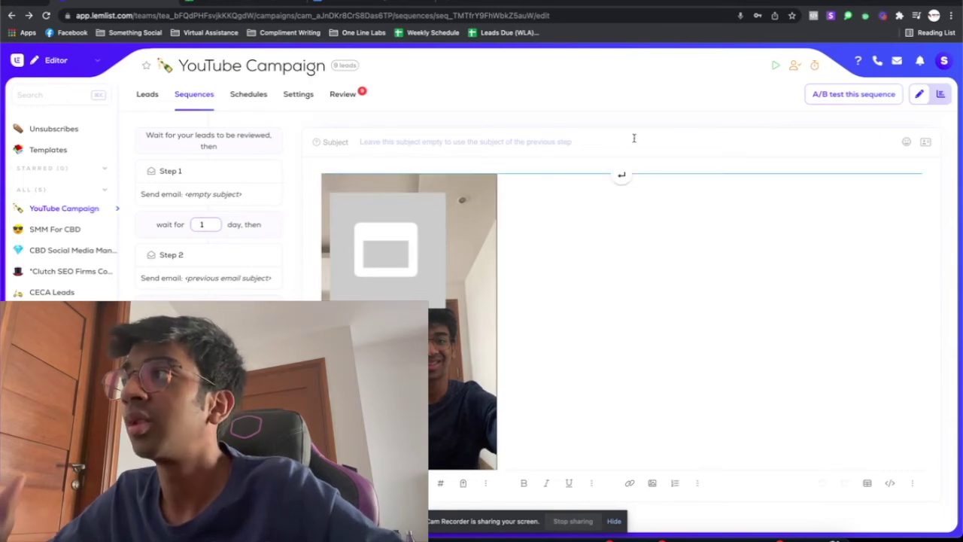
pyautogui.click(241, 103)
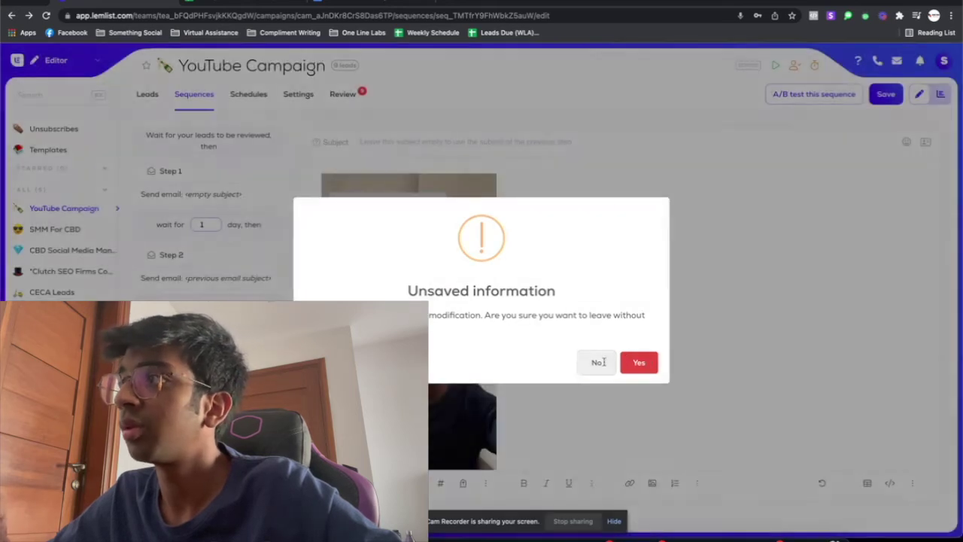
pyautogui.click(595, 362)
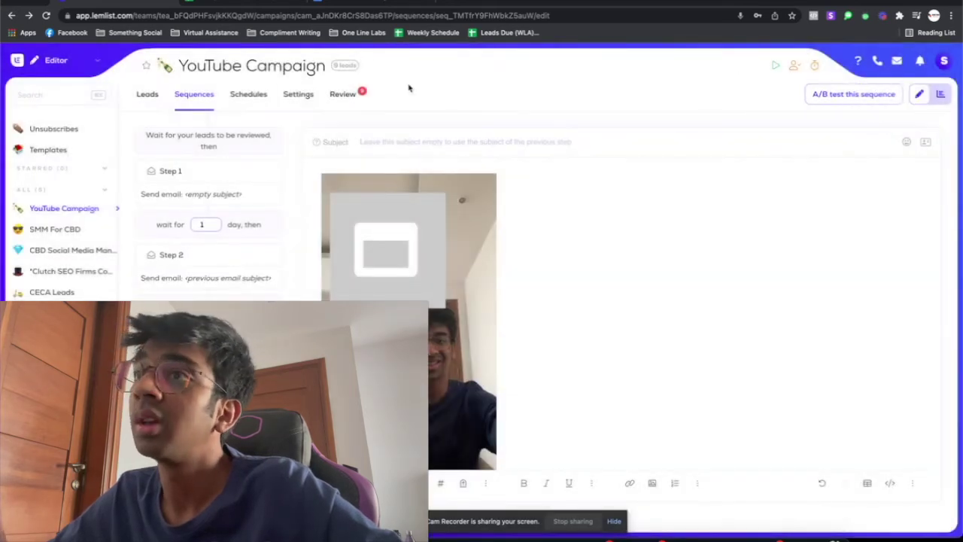
# - Open the campaign's Review tab via Settings and scroll through the first lead's emails
pyautogui.click(241, 95)
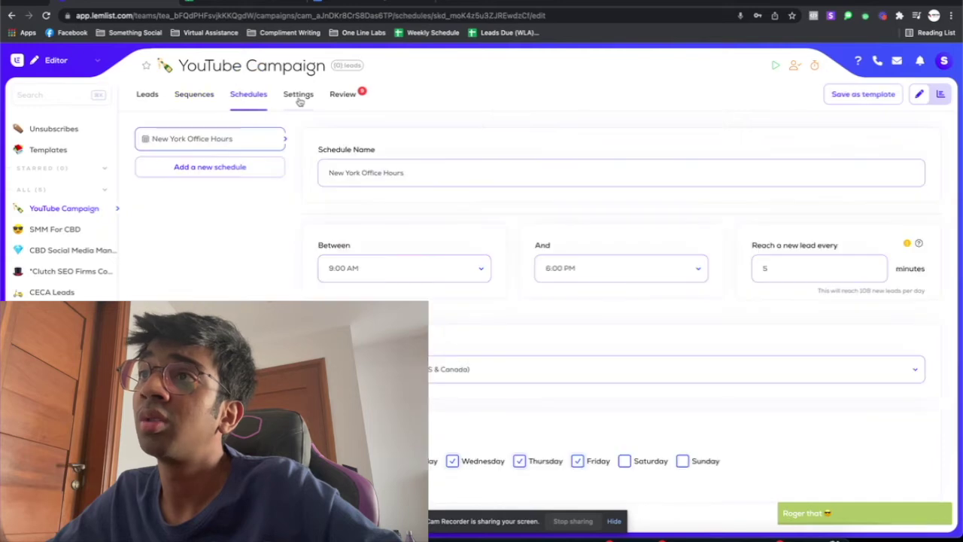
pyautogui.click(300, 100)
pyautogui.click(342, 98)
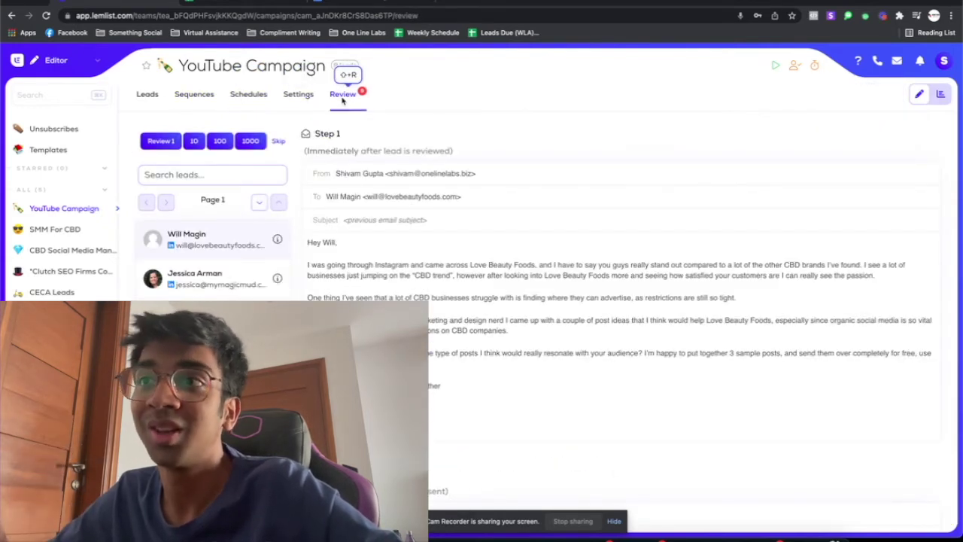
pyautogui.scroll(-10, 431, 350)
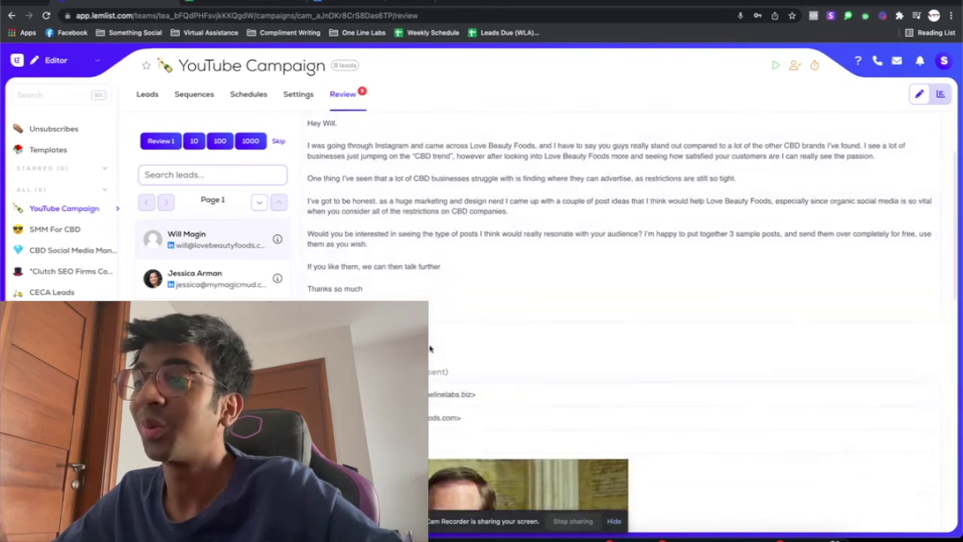
pyautogui.scroll(1, 432, 350)
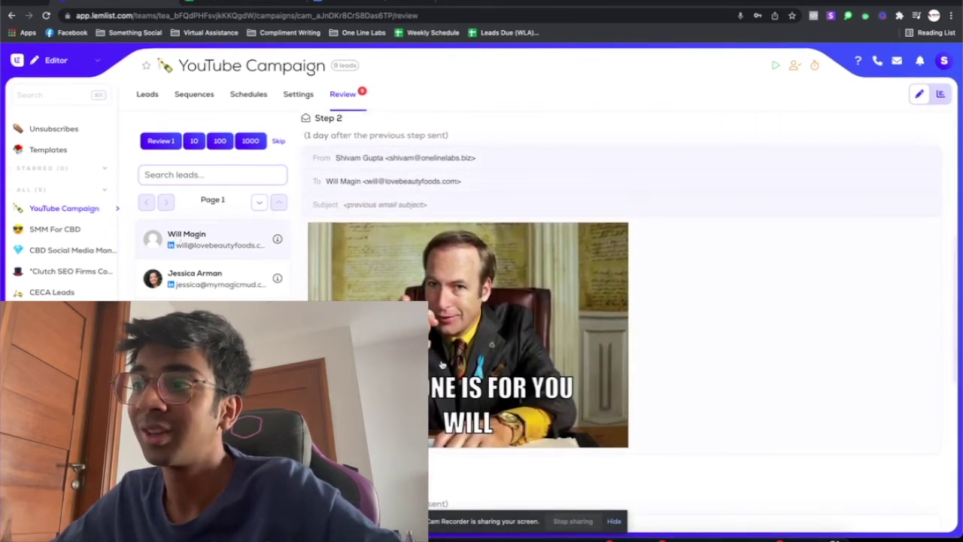
pyautogui.scroll(-5, 442, 365)
pyautogui.scroll(-3, 443, 365)
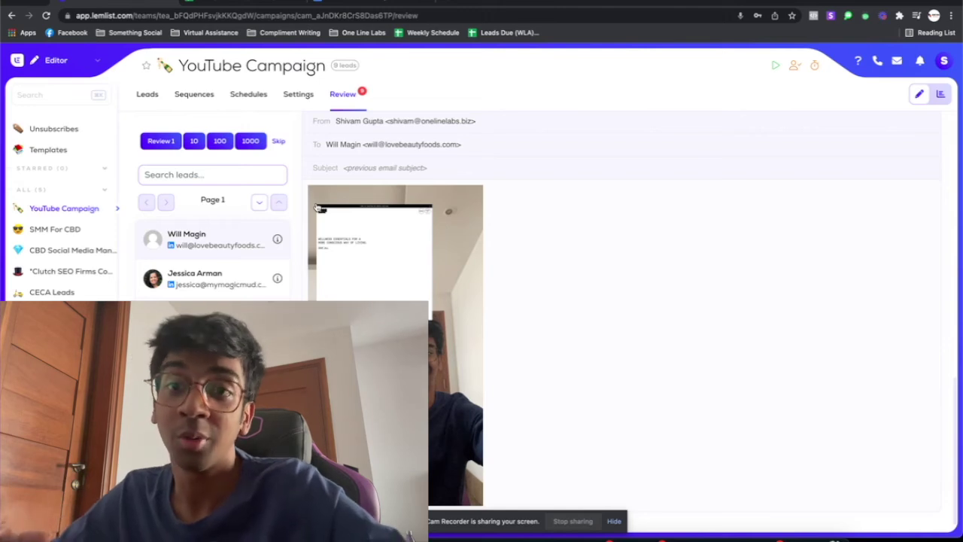
# - Preview the second lead's emails, personalized with her name and company
pyautogui.click(225, 278)
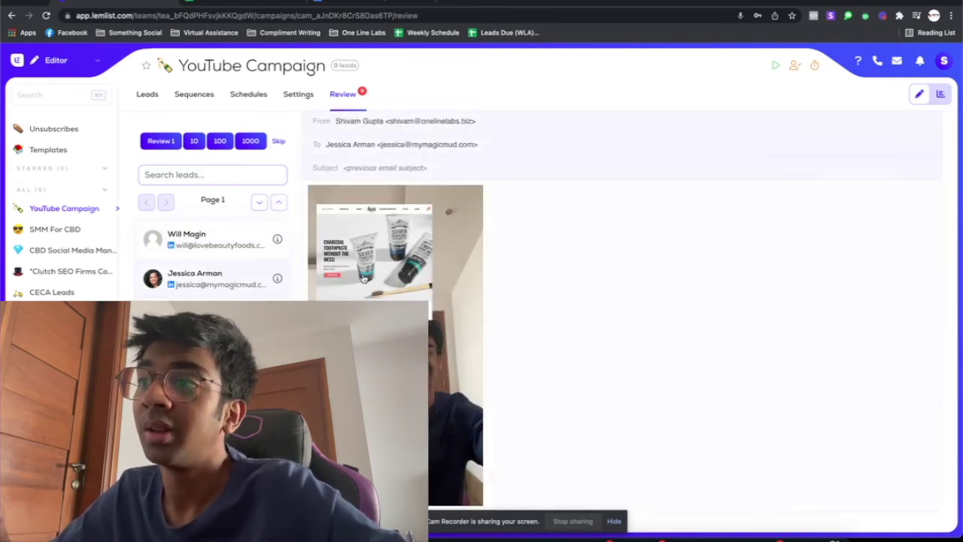
pyautogui.scroll(-5, 406, 316)
pyautogui.scroll(4, 451, 346)
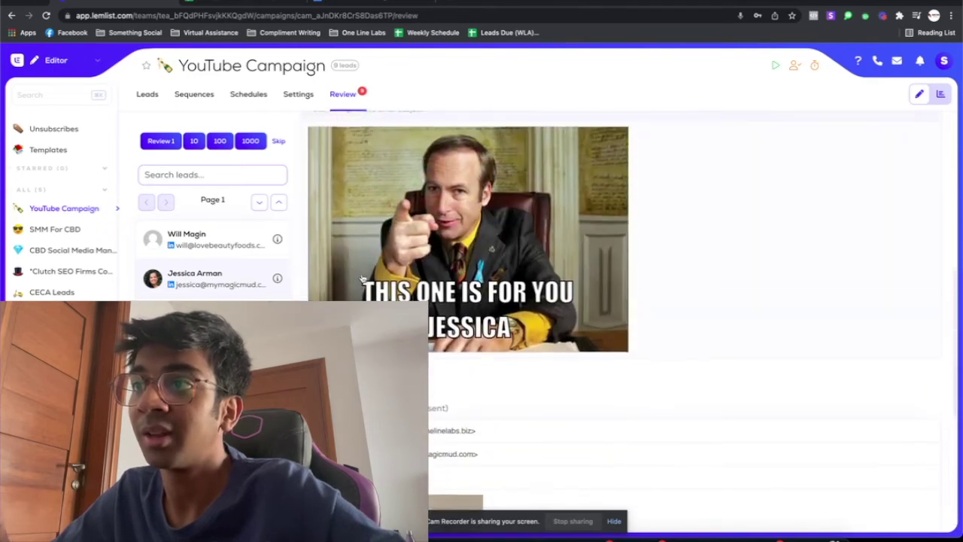
pyautogui.scroll(2, 462, 371)
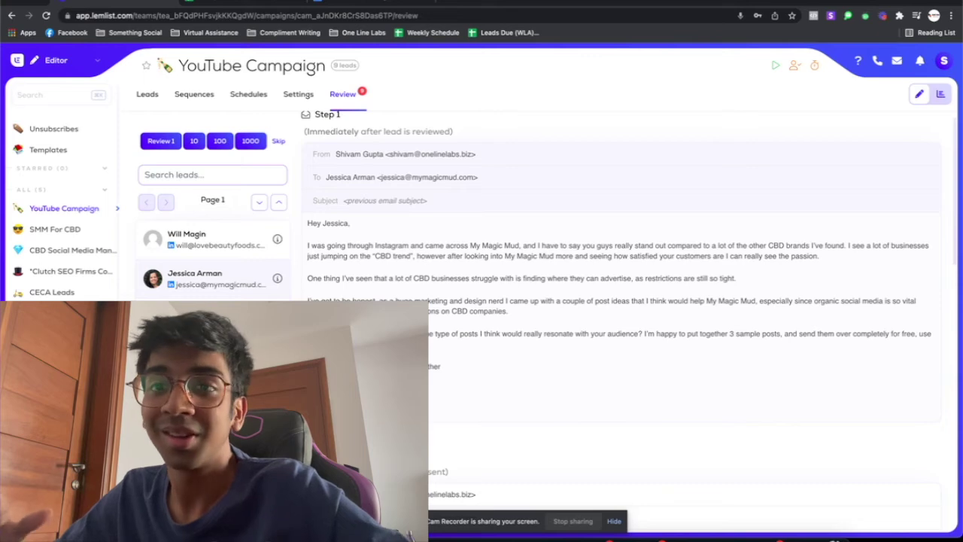
# - Scroll through more leads' previews, checking the Step 2 name meme and Step 3 website screenshot
pyautogui.scroll(-8, 621, 316)
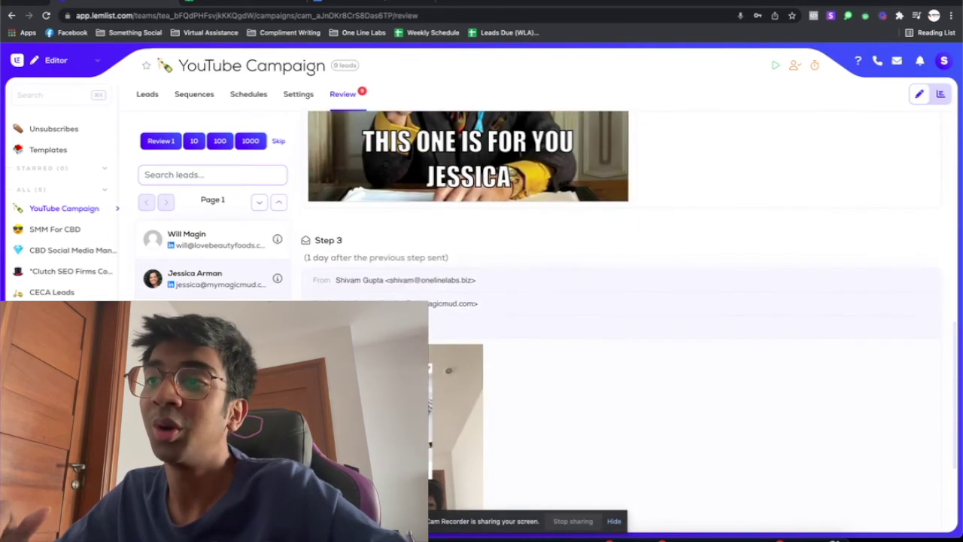
pyautogui.scroll(-1, 213, 256)
pyautogui.scroll(-1, 213, 256)
pyautogui.scroll(-5, 621, 316)
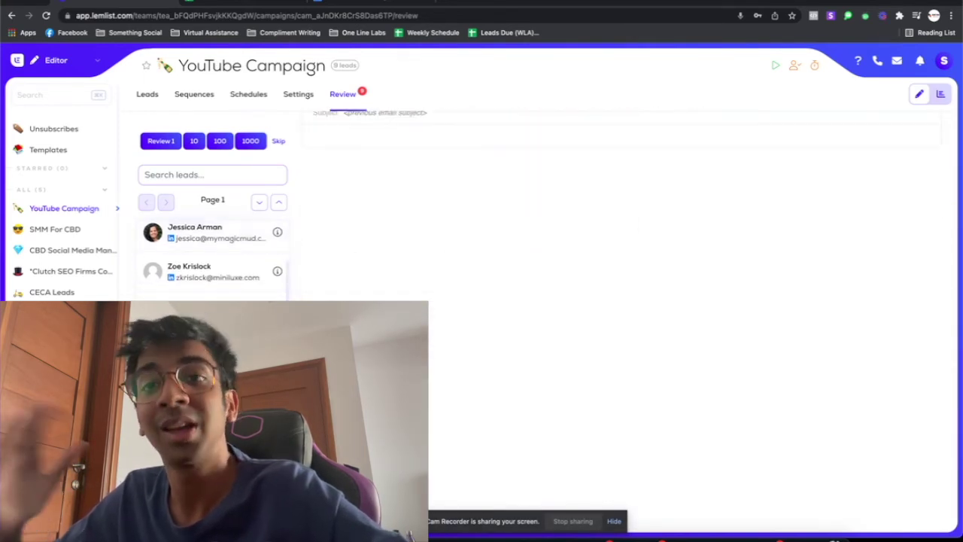
pyautogui.scroll(3, 621, 316)
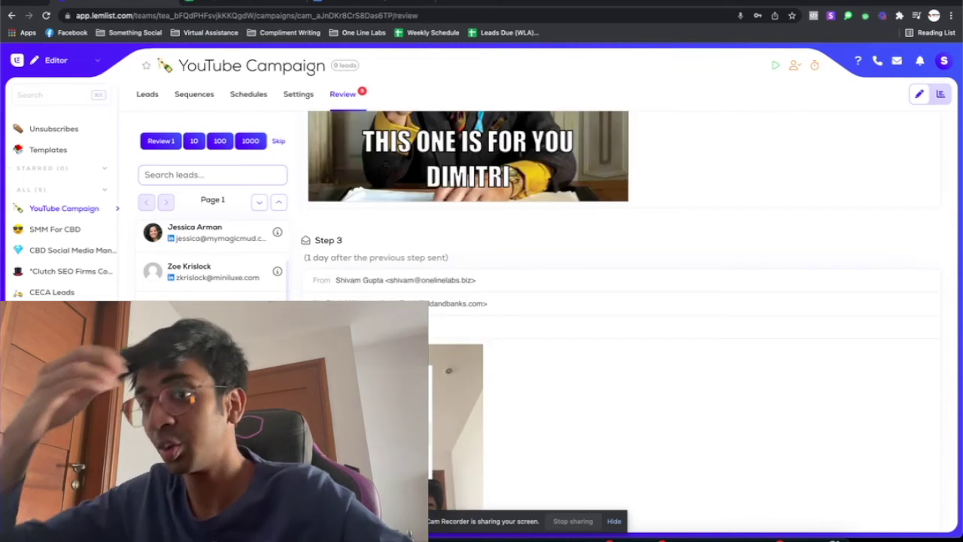
pyautogui.scroll(1, 213, 256)
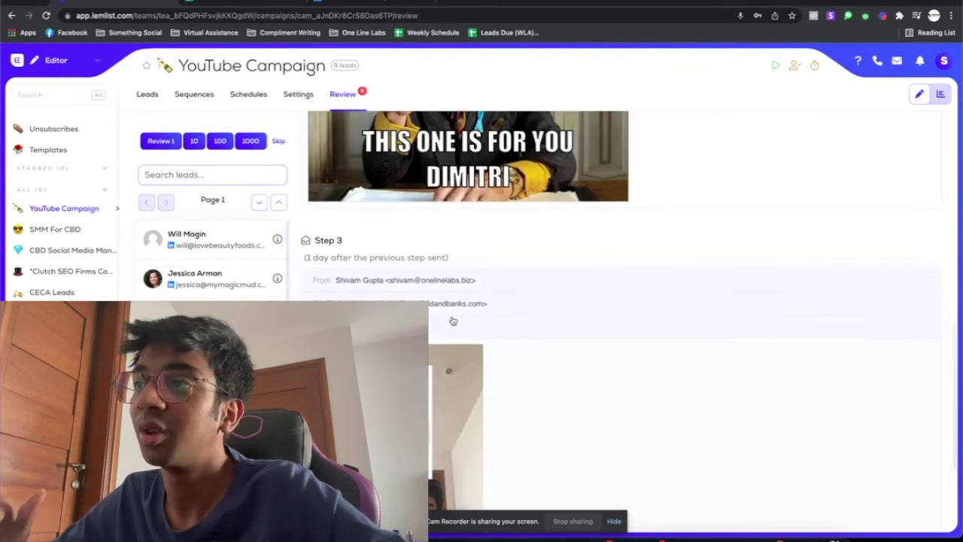
pyautogui.scroll(-3, 452, 321)
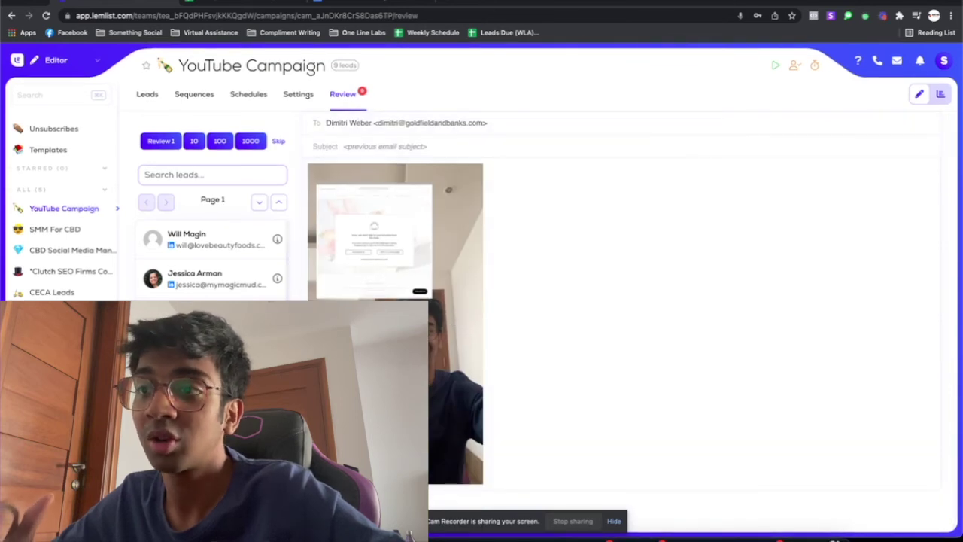
pyautogui.scroll(-1, 213, 256)
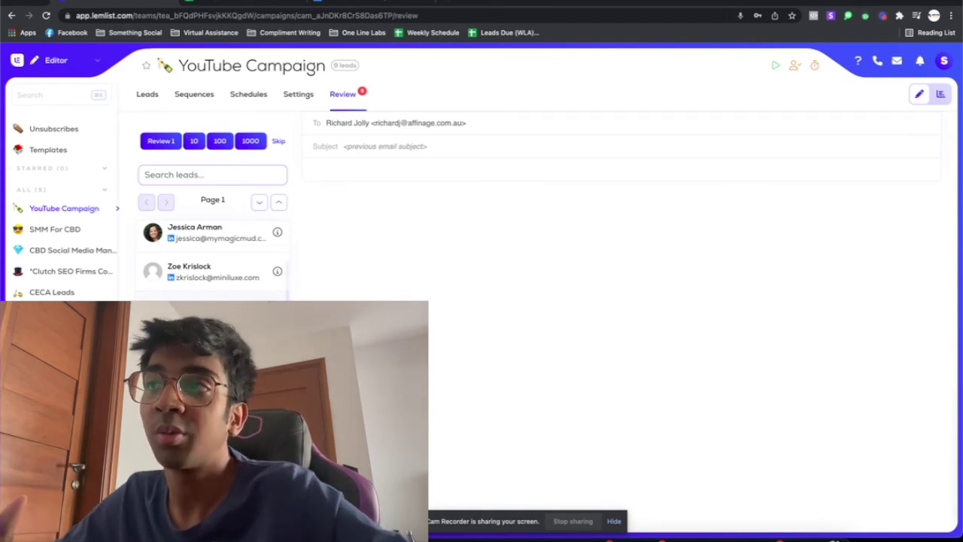
pyautogui.scroll(-15, 621, 316)
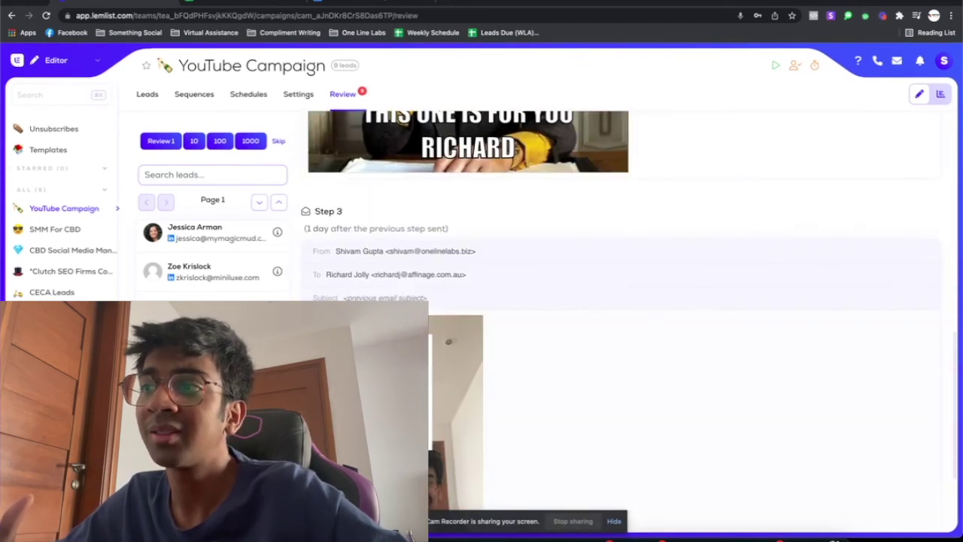
pyautogui.scroll(-2, 621, 316)
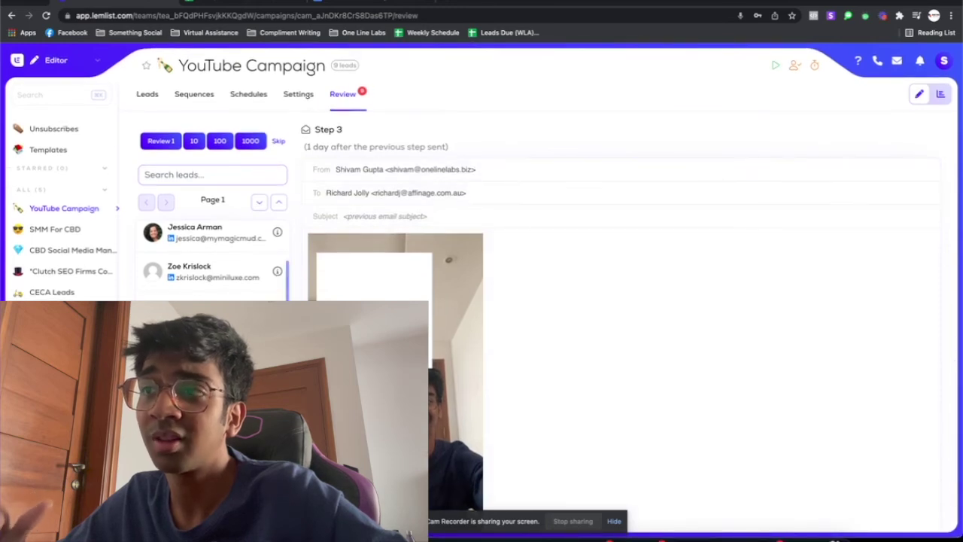
pyautogui.scroll(-1, 621, 316)
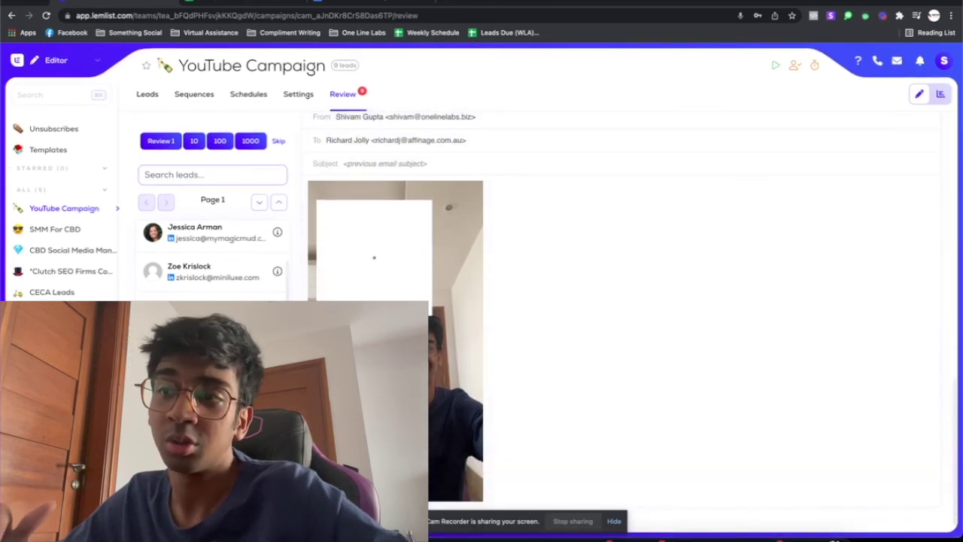